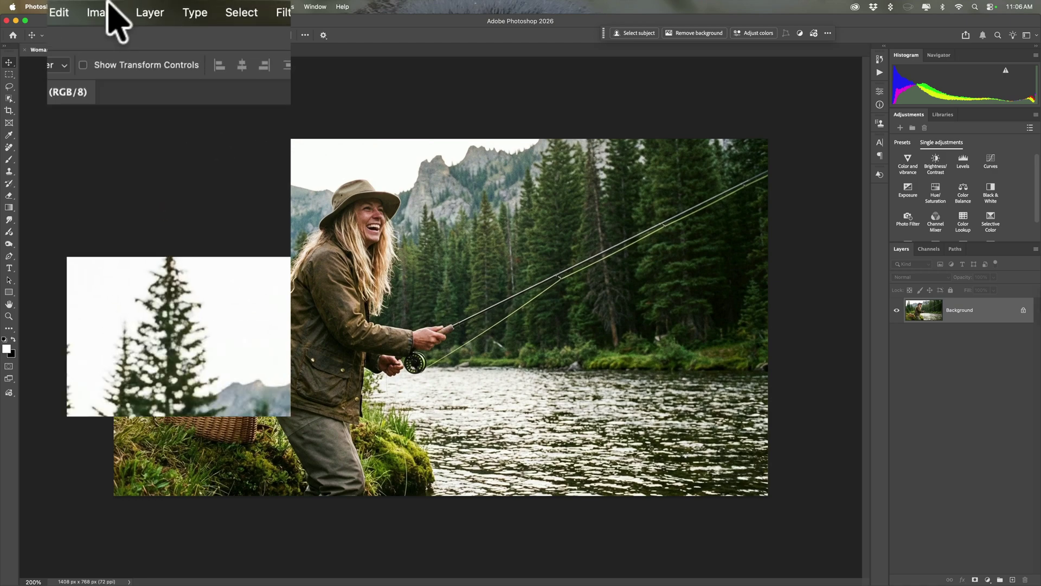
- Check the photo's dimensions in Image Size, then cancel without changes
left_click(133, 6)
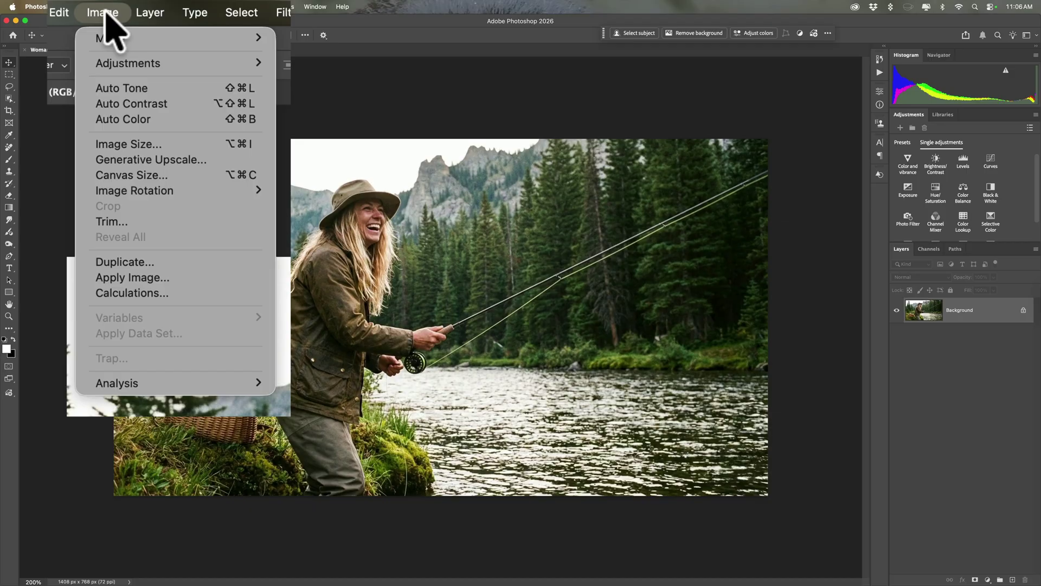
left_click(129, 144)
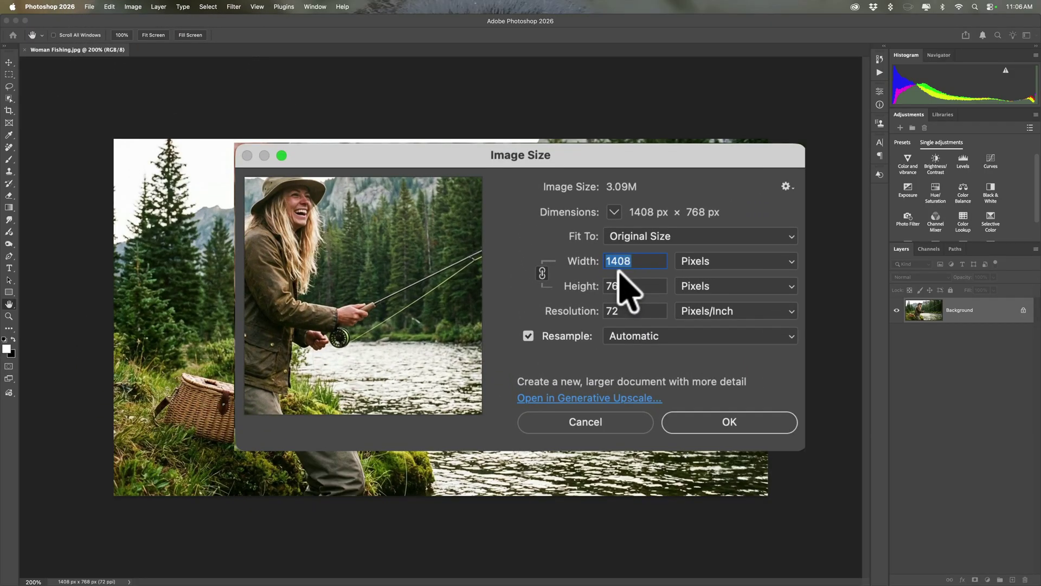
left_click(630, 364)
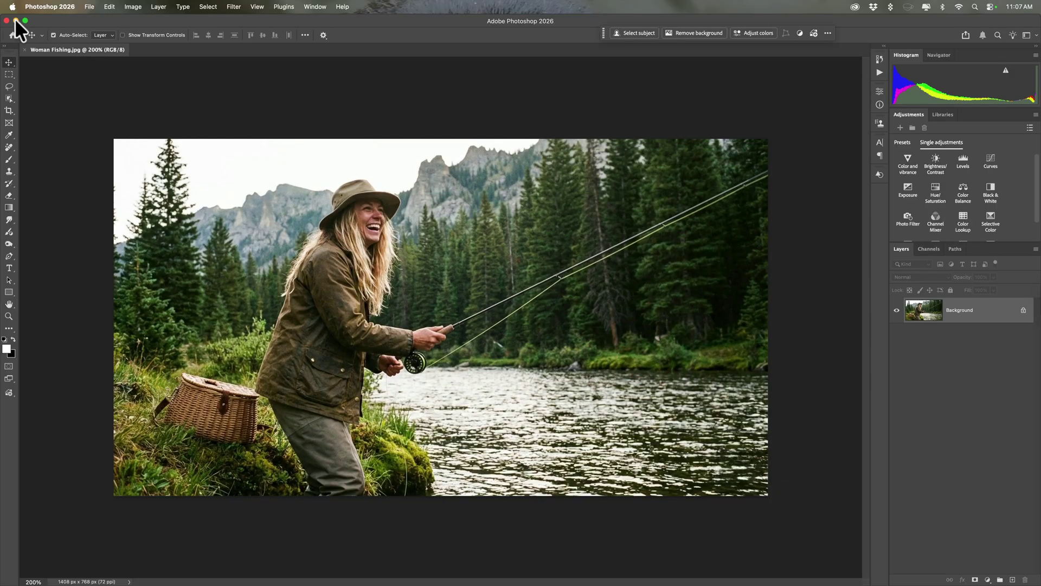
- Open the Image Resolution & Print Size Guide PDF in Preview and review its 300ppi table
left_click(15, 20)
left_click(838, 115)
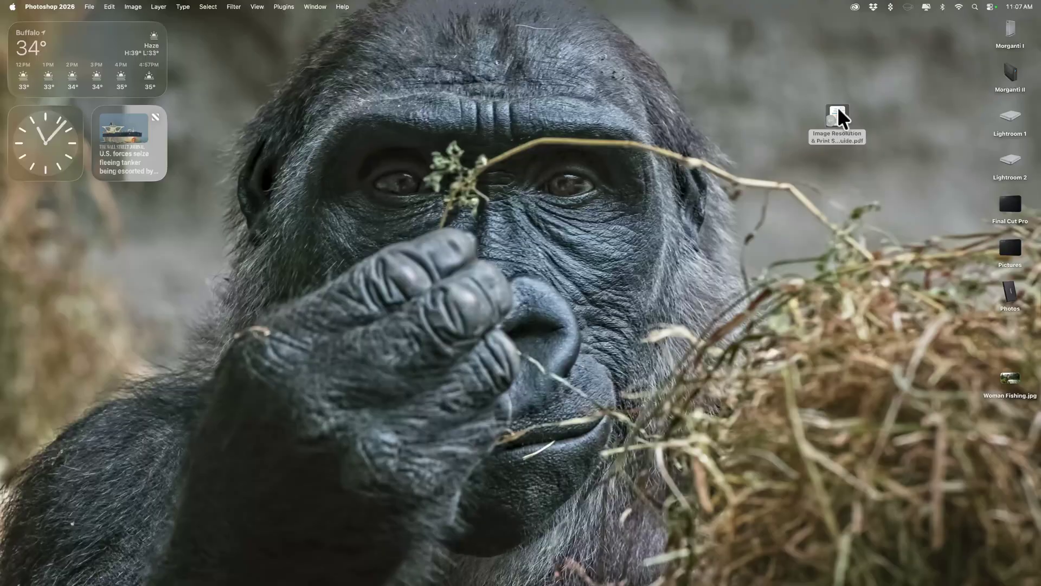
double_click(839, 115)
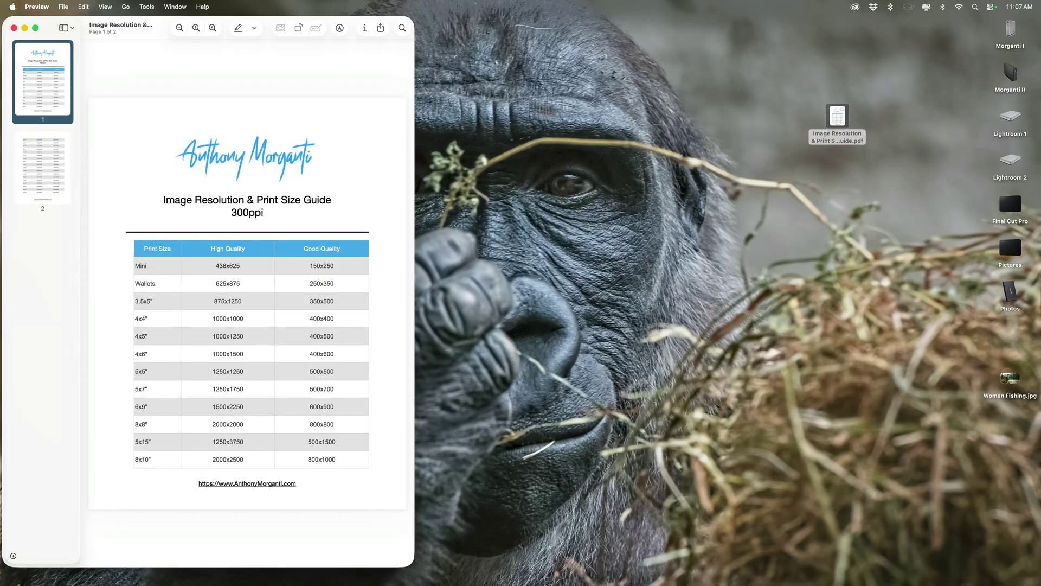
left_click_drag(158, 32, 460, 10)
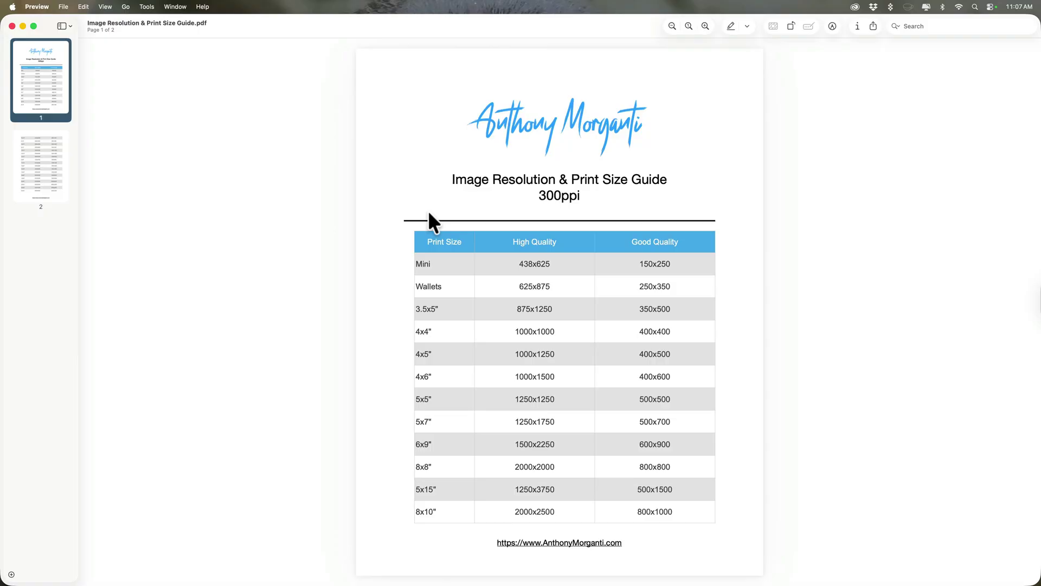
scroll(428, 213, "up", 5)
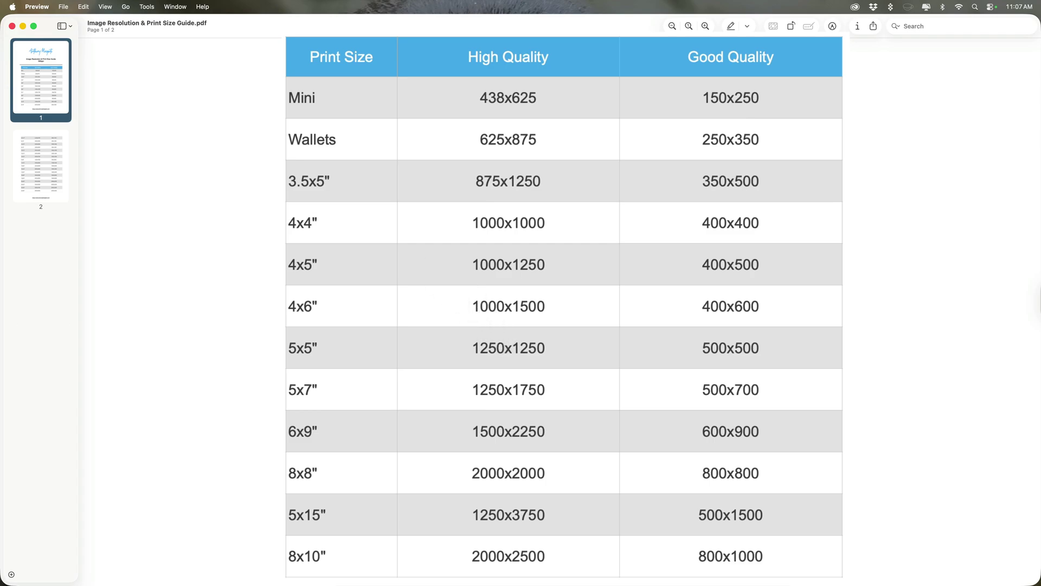
key("super+9")
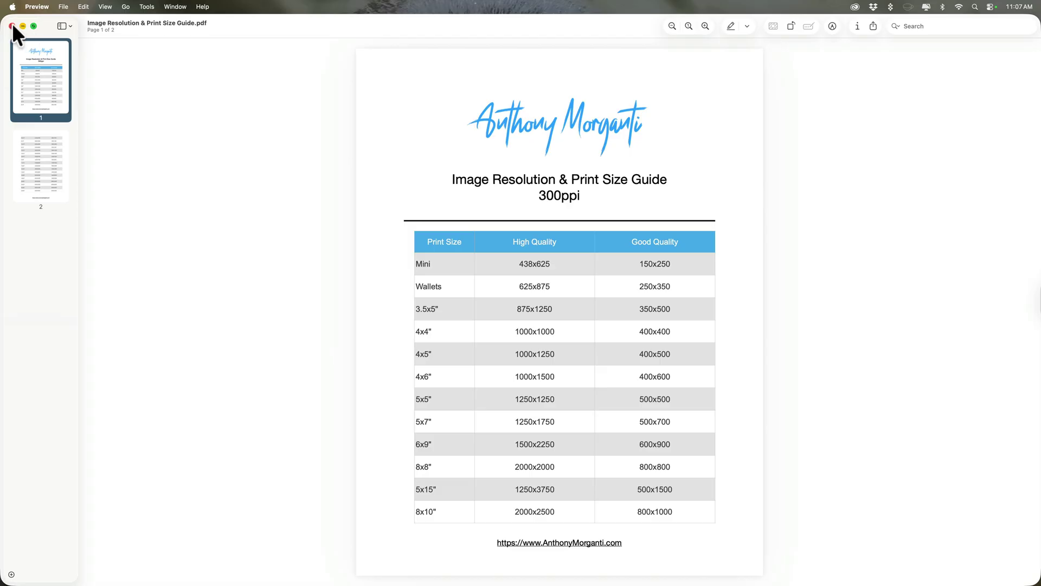
left_click(12, 26)
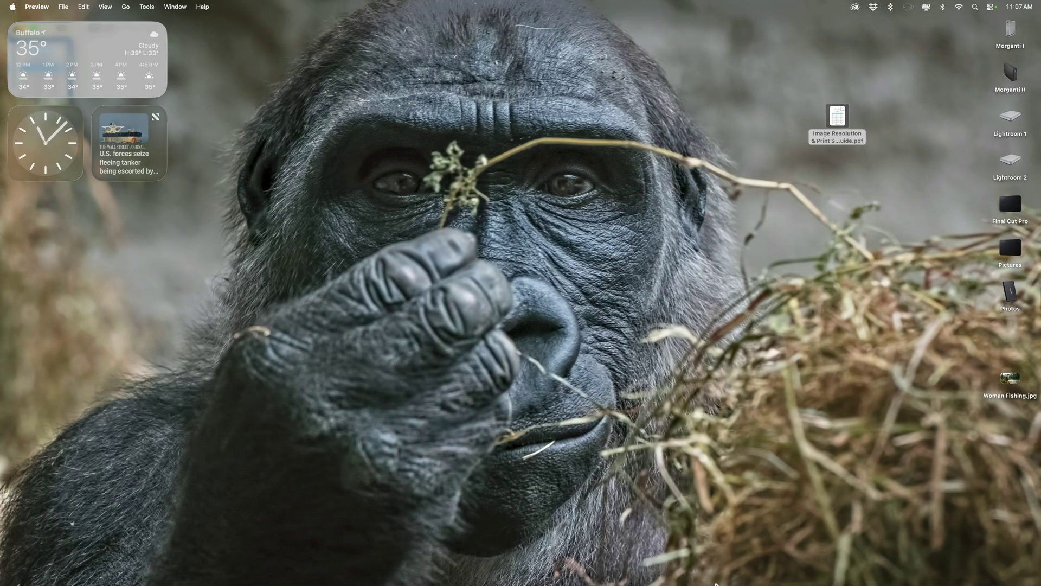
- Back in Photoshop, list Generative Upscale's models: Firefly Upscaler, Topaz Gigapixel, Topaz Bloom
left_click(940, 563)
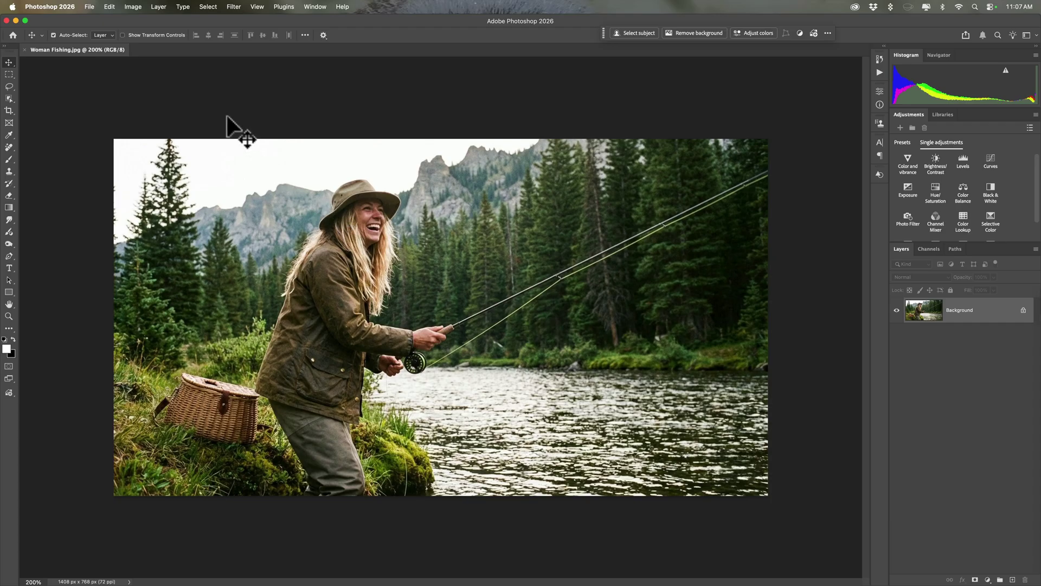
left_click(134, 11)
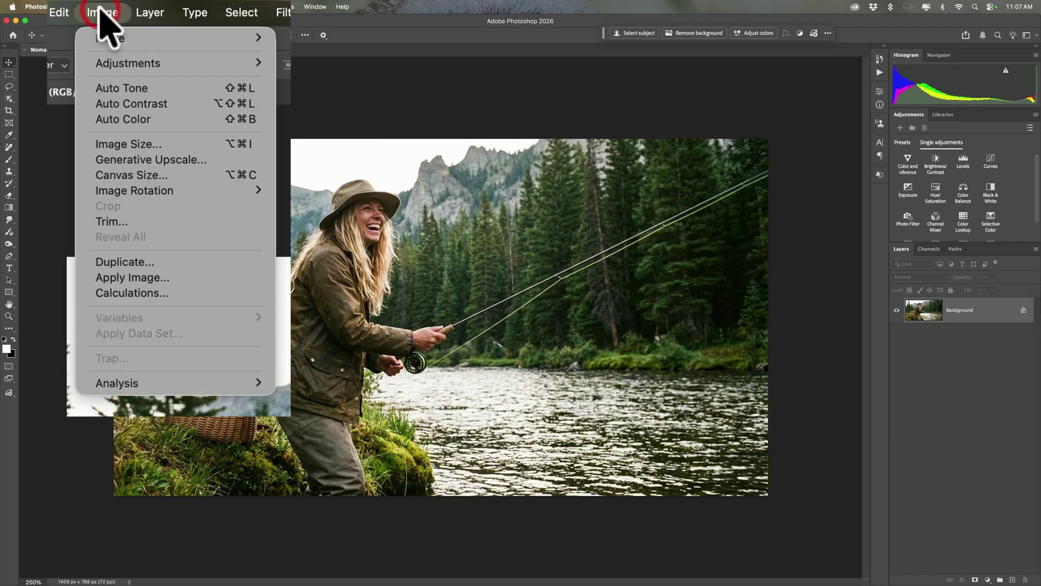
left_click(133, 159)
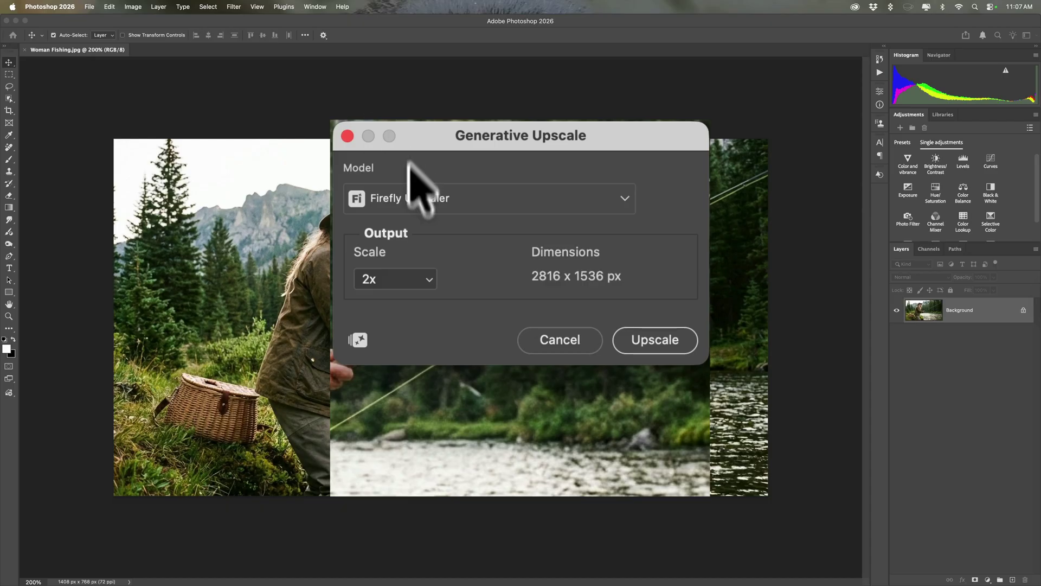
left_click(486, 203)
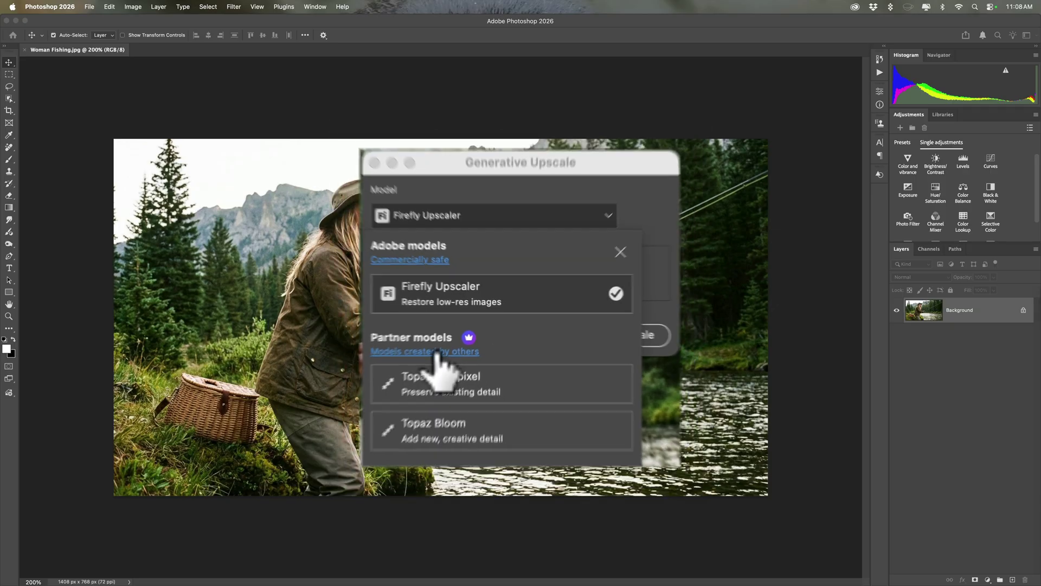
- Open the 'Partner models in Adobe products' help page and find Topaz credit costs
left_click(467, 360)
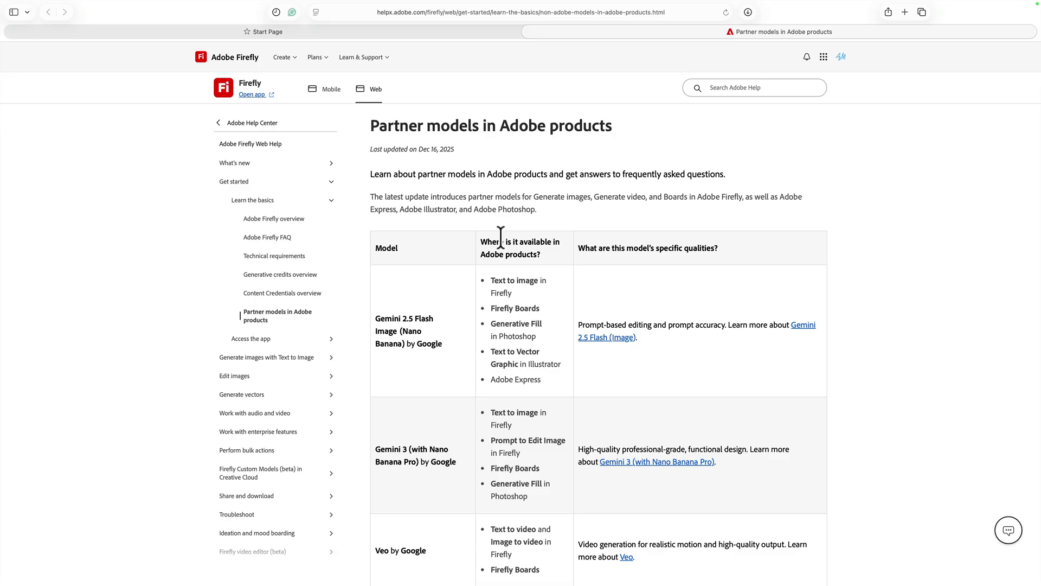
scroll(529, 264, "down", 15)
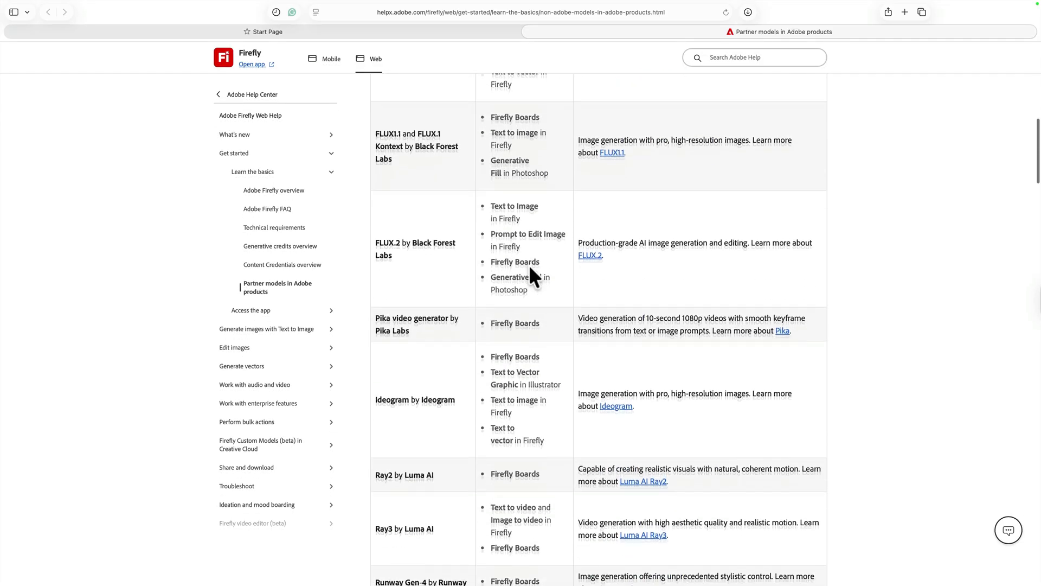
scroll(529, 265, "down", 20)
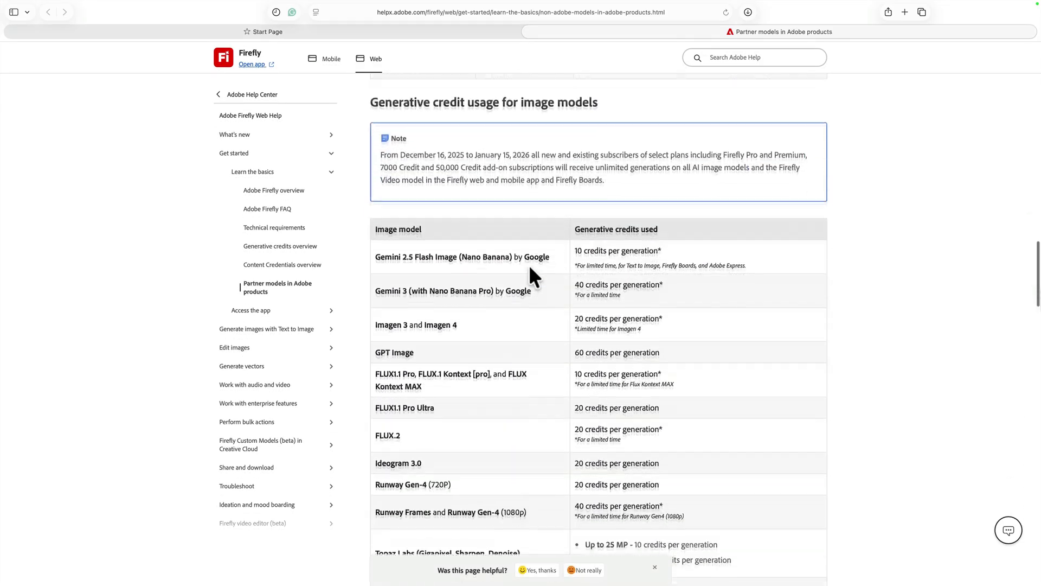
scroll(529, 264, "down", 5)
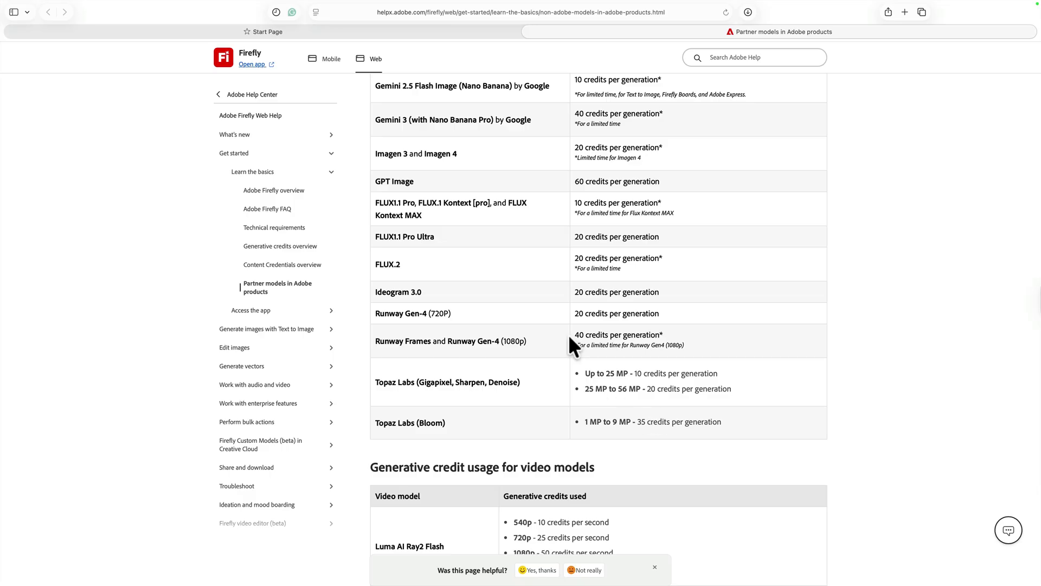
scroll(568, 334, "up", 1)
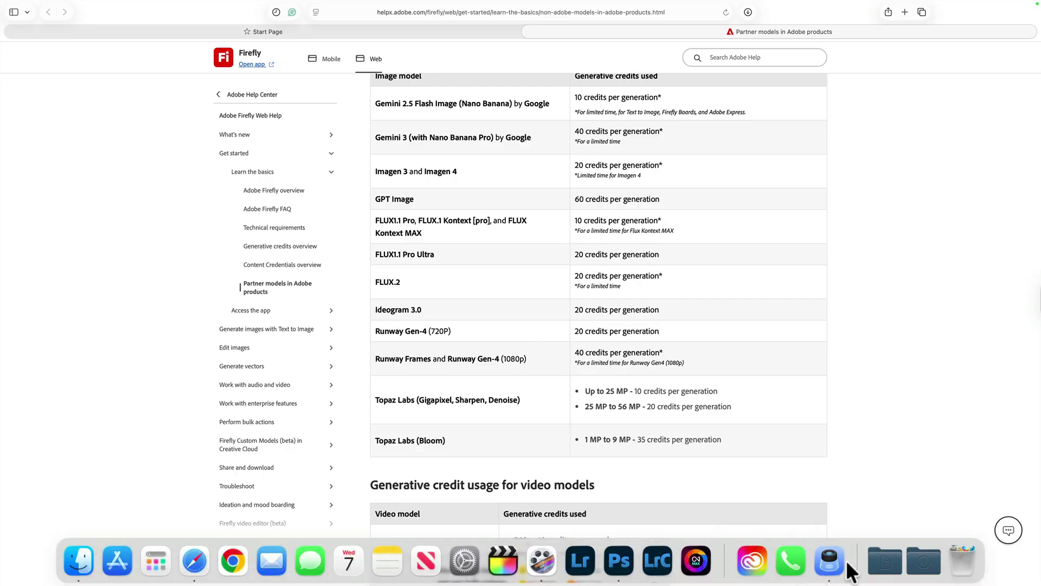
- Upscale the photo 4x with Firefly Upscaler to 5632 × 3072 px
left_click(619, 560)
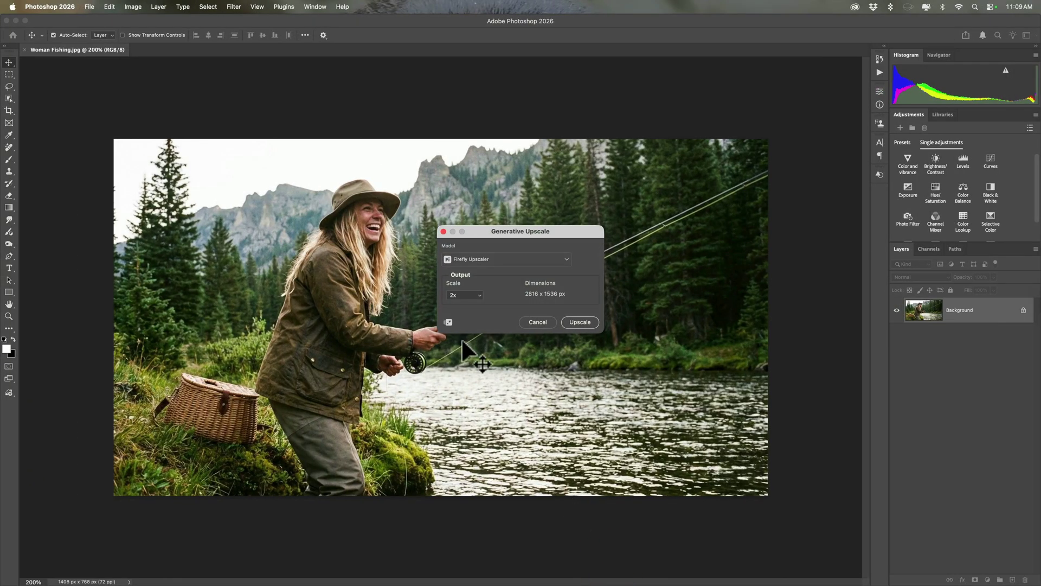
key("Return")
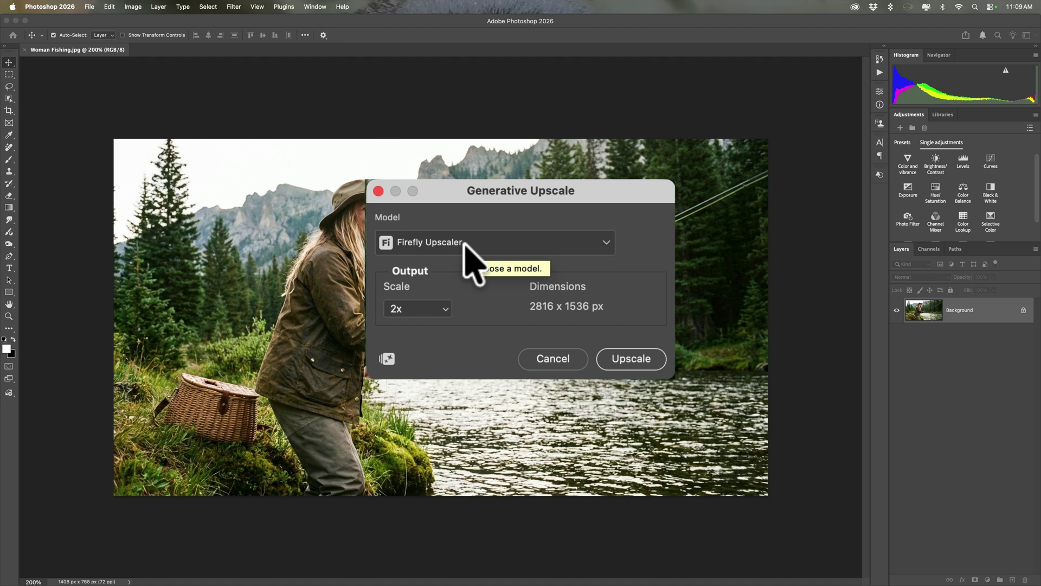
left_click(442, 311)
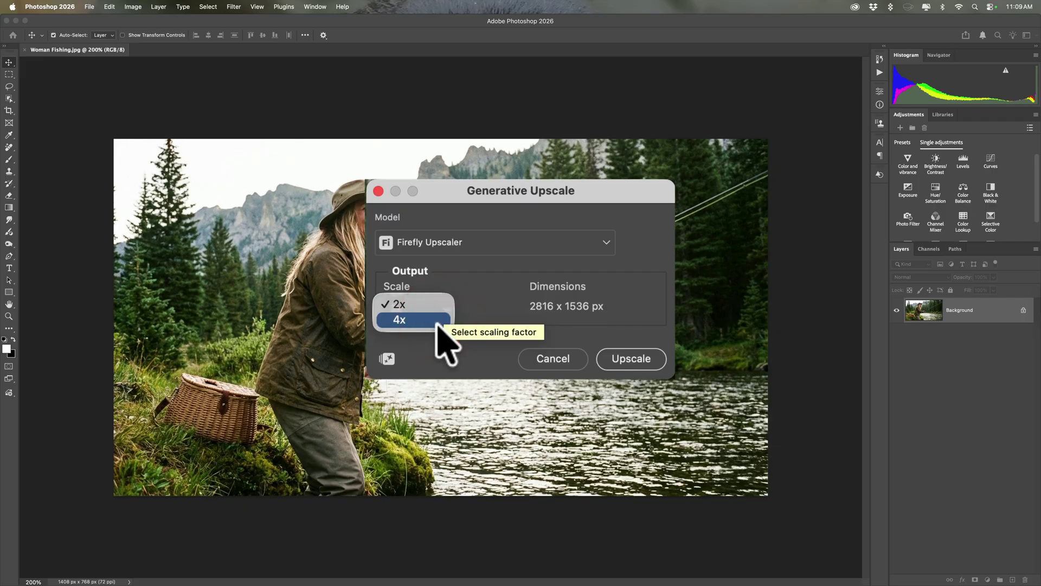
left_click(438, 322)
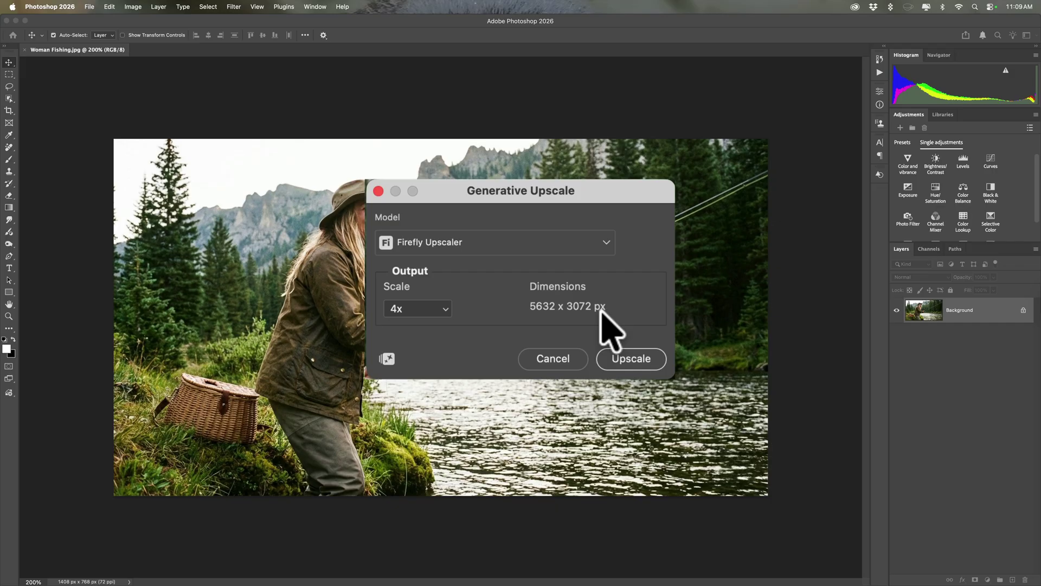
left_click(629, 358)
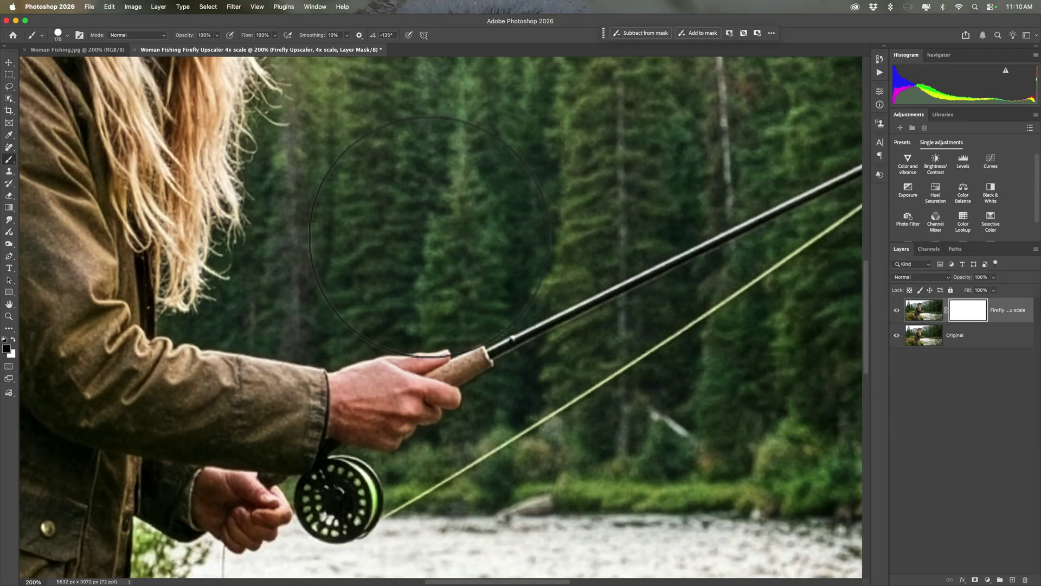
- Zoom into the Firefly 4x result and toggle its layer against the original
left_click(9, 63)
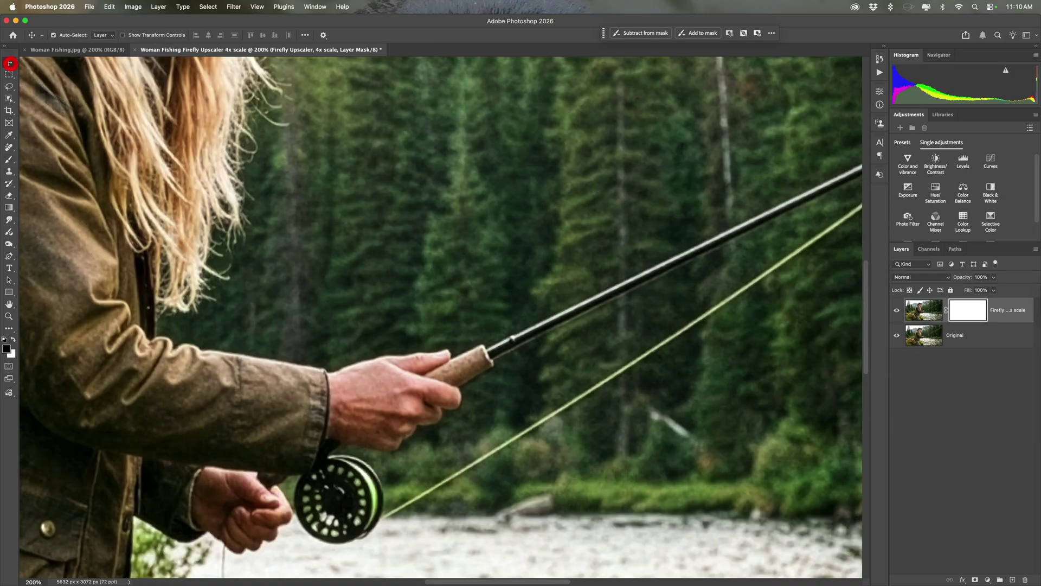
scroll(255, 165, "up", 10)
scroll(255, 165, "up", 5)
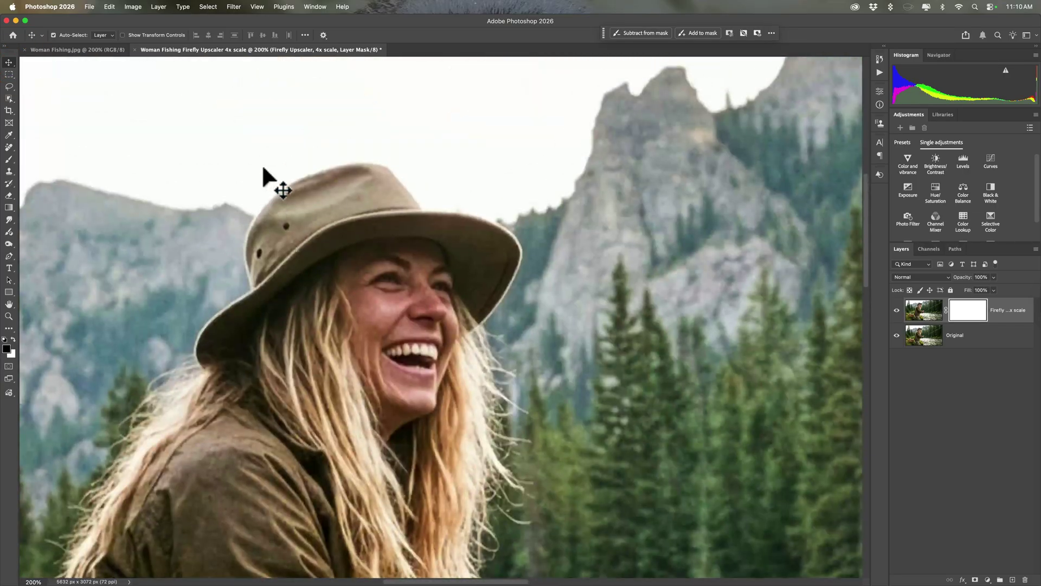
scroll(267, 179, "left", 5)
scroll(302, 163, "left", 2)
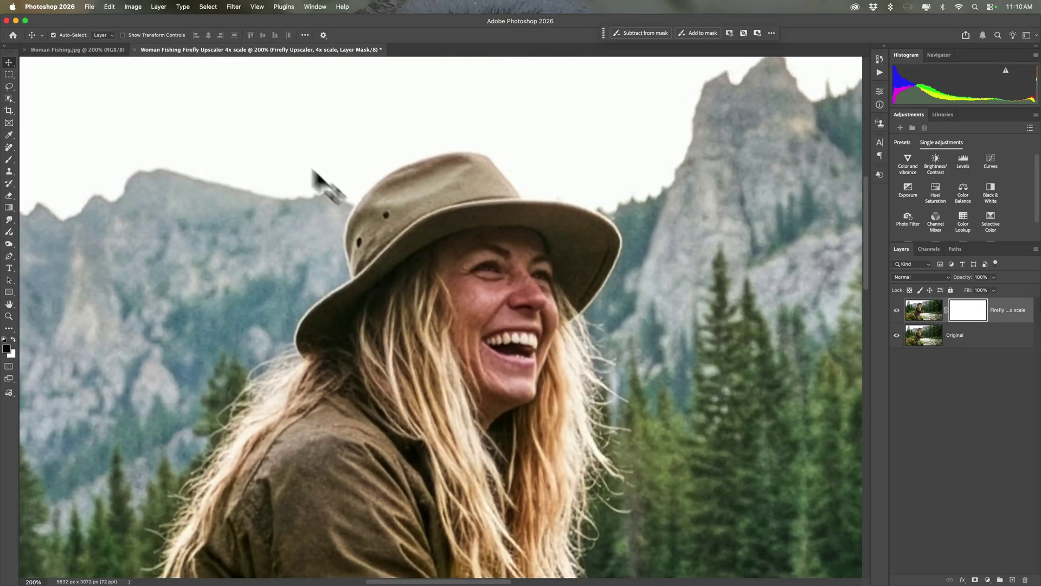
left_click(897, 311)
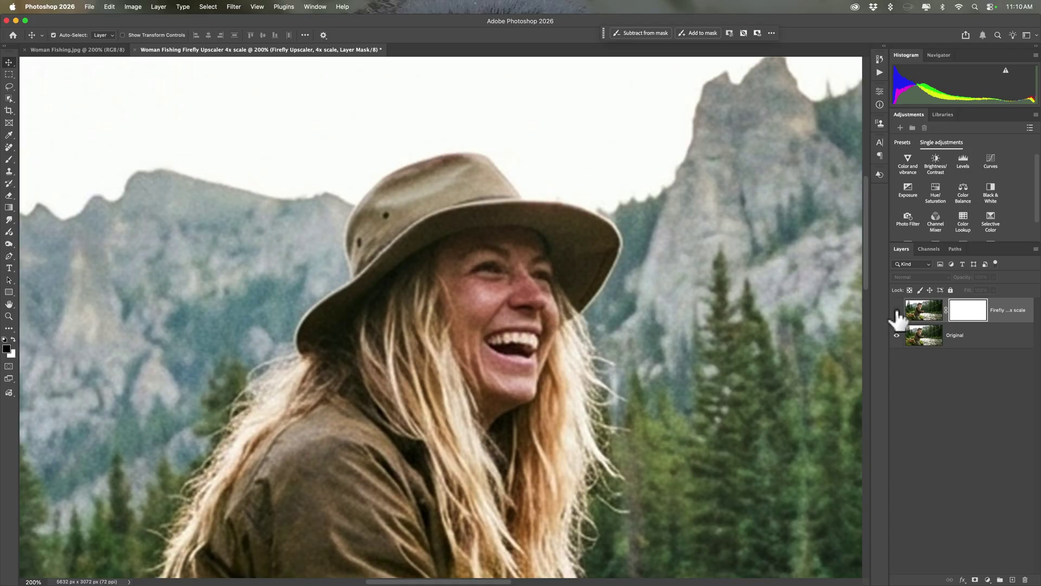
left_click(896, 310)
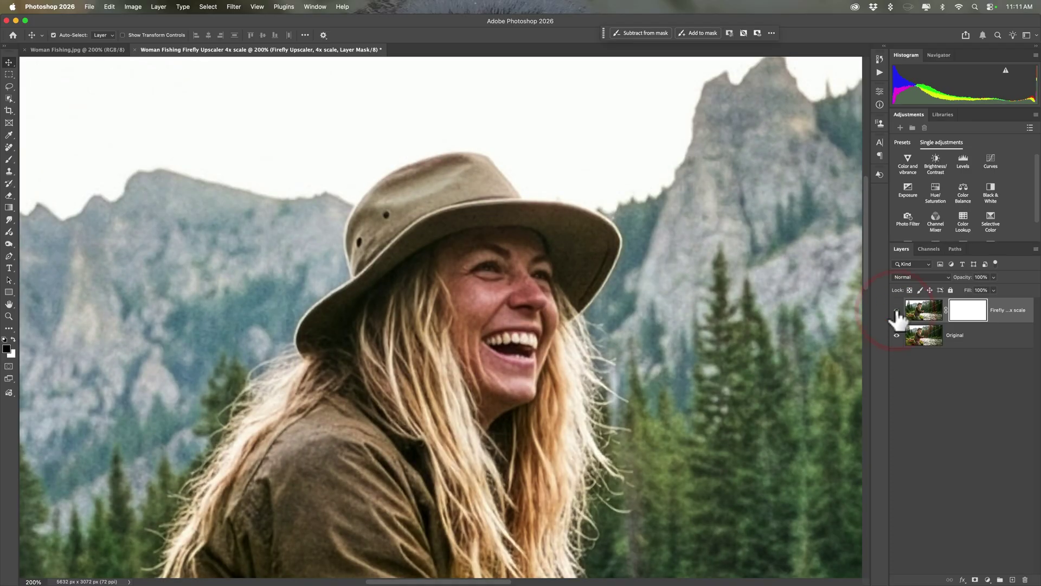
left_click(896, 310)
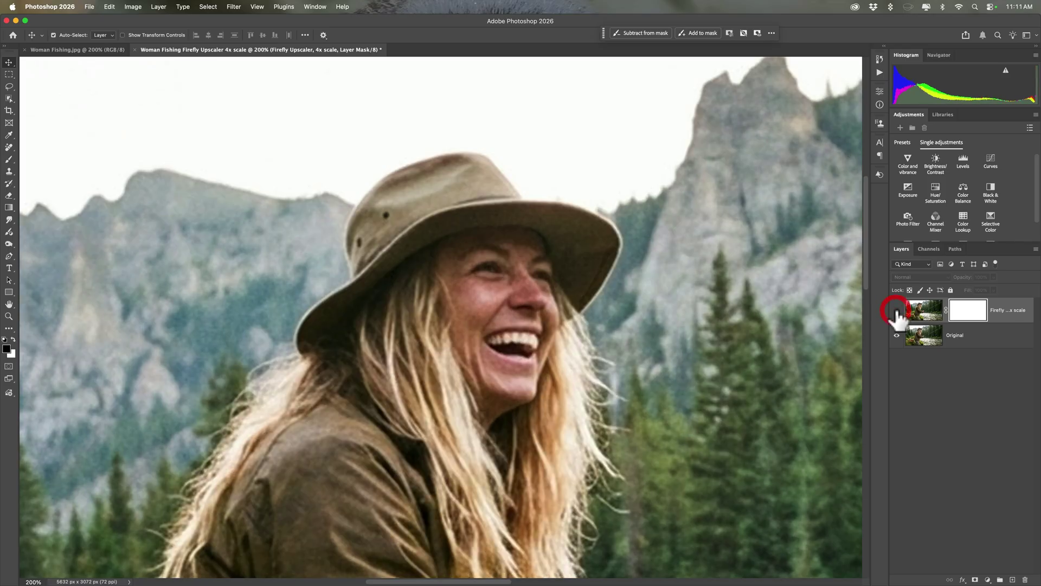
left_click(897, 310)
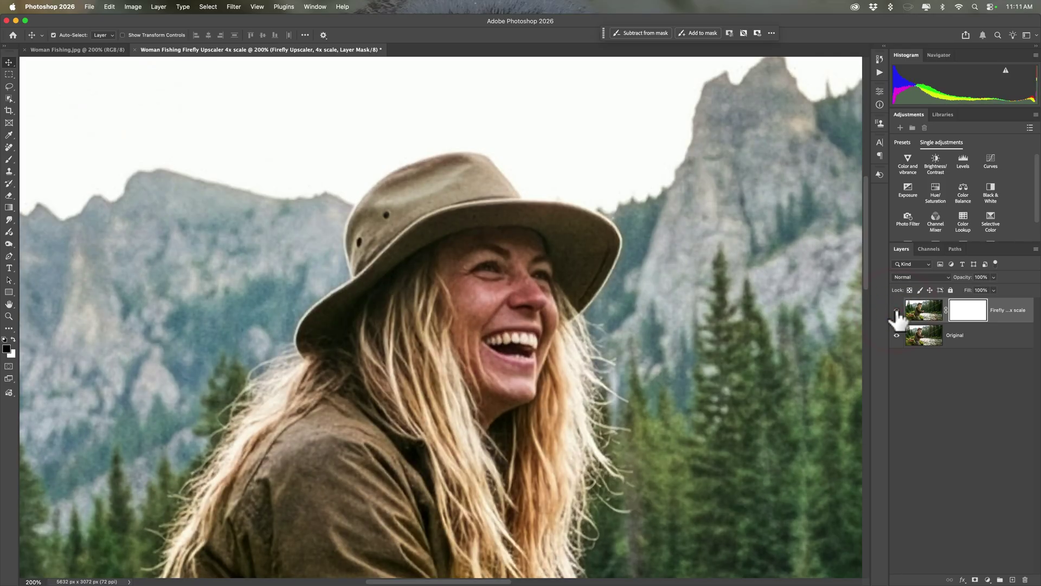
left_click(896, 311)
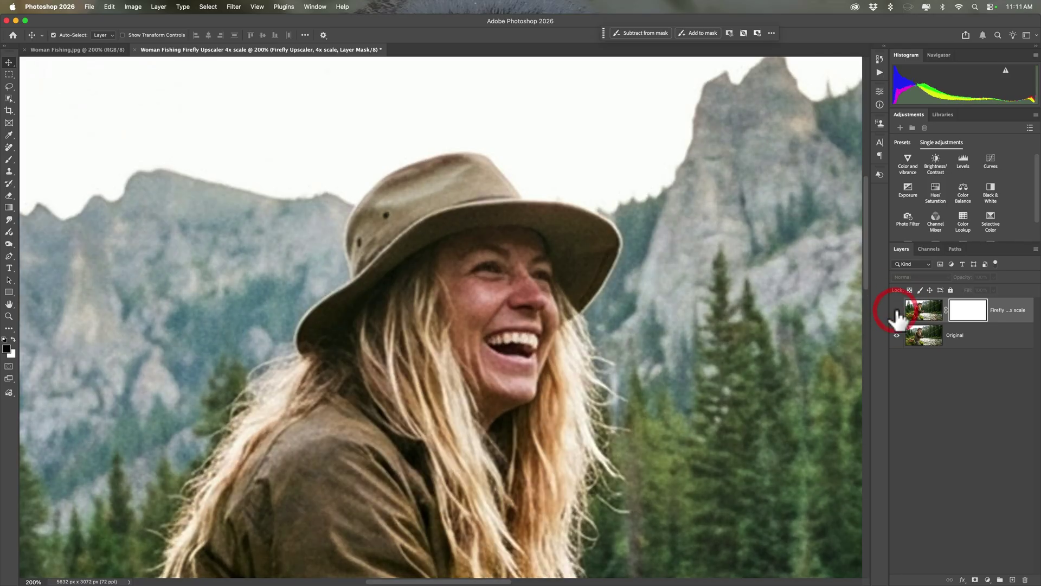
left_click(896, 311)
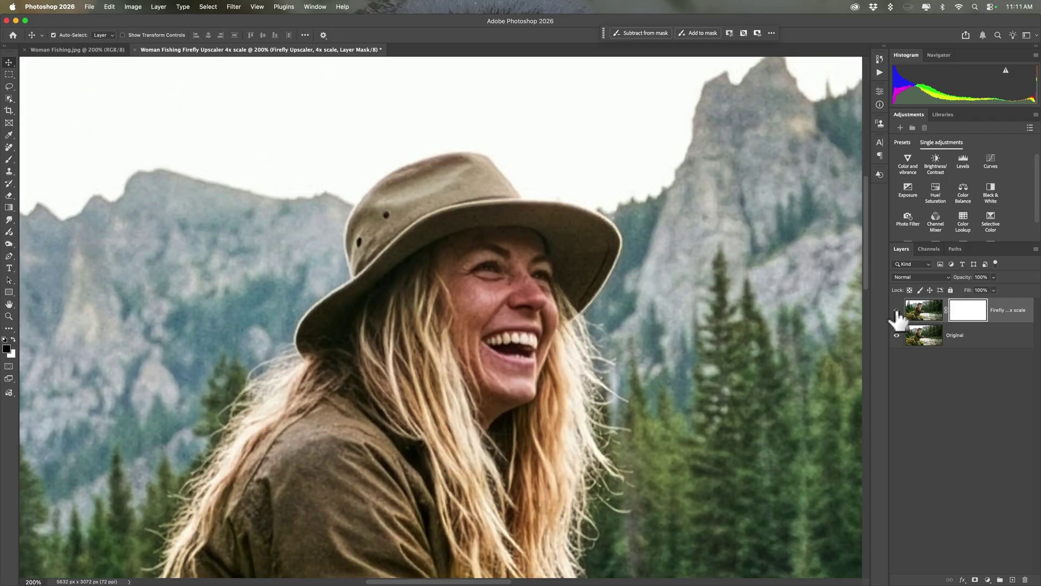
- Fit the image, zoom out to 50%, and return to Woman Fishing.jpg
key("super+0")
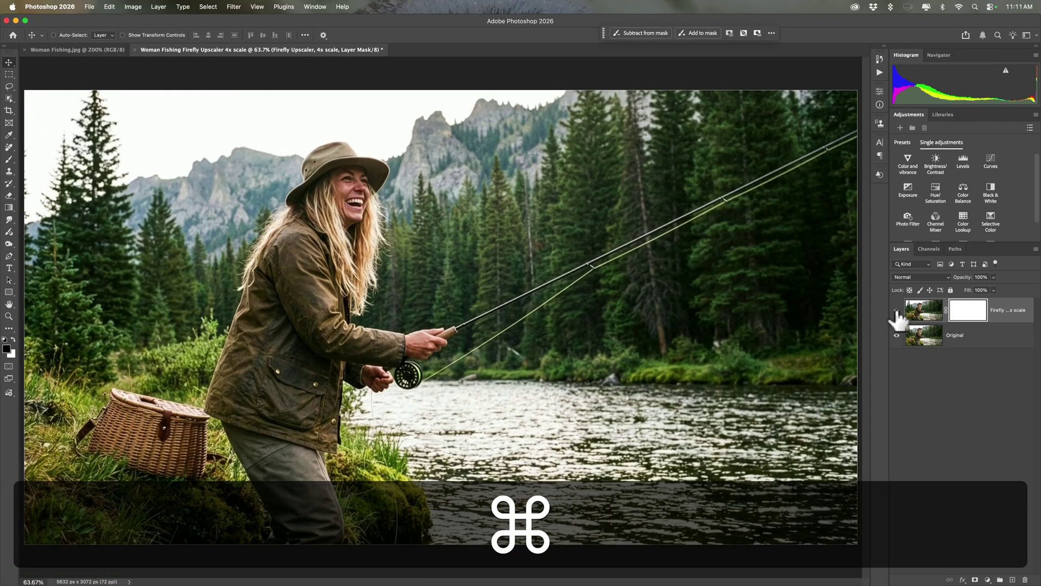
key("super+minus")
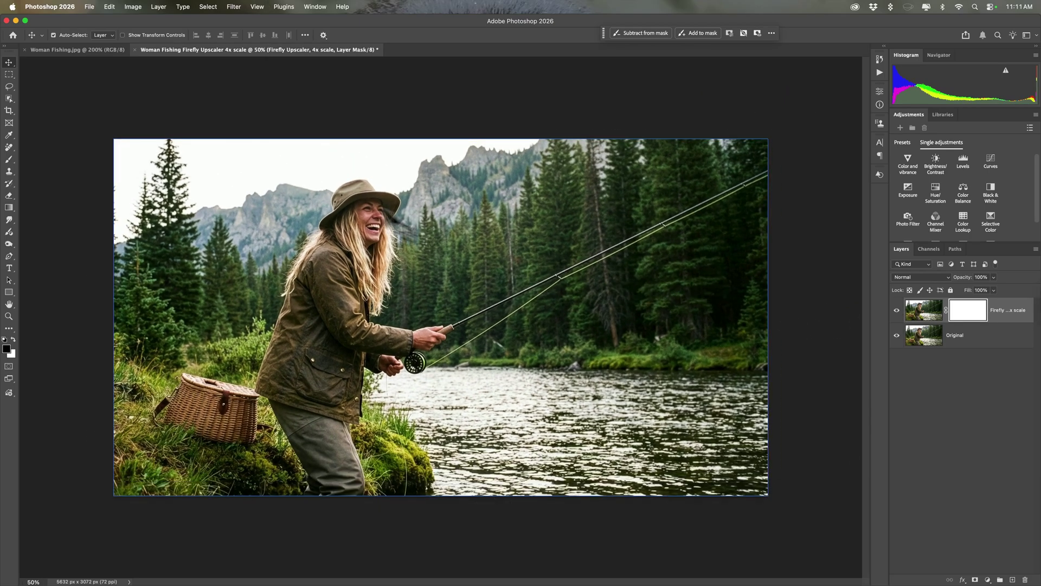
left_click(93, 49)
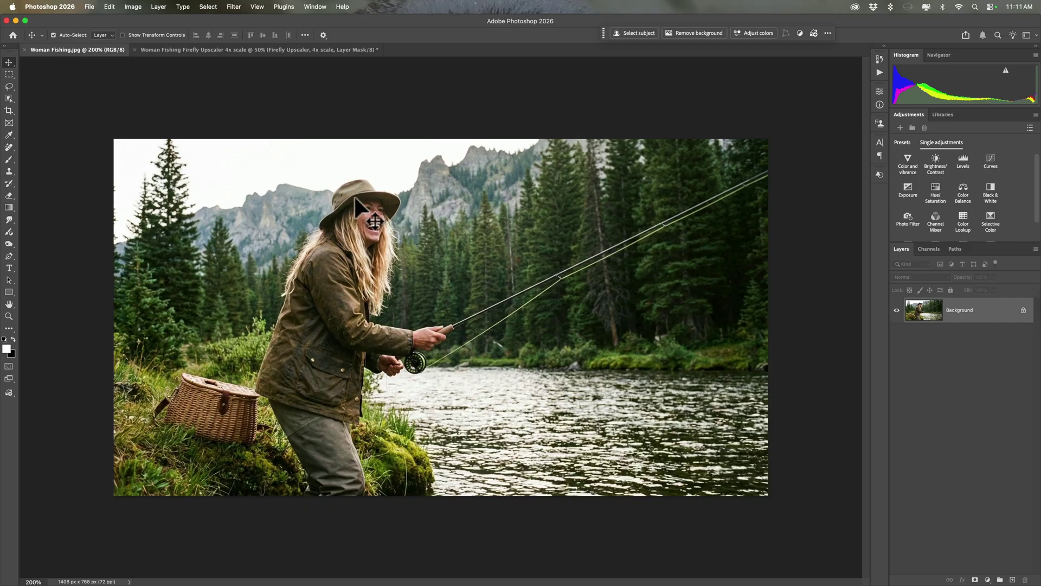
- Upscale the original 4x with Topaz Gigapixel and face recovery to 5632 × 3072 px
left_click(133, 7)
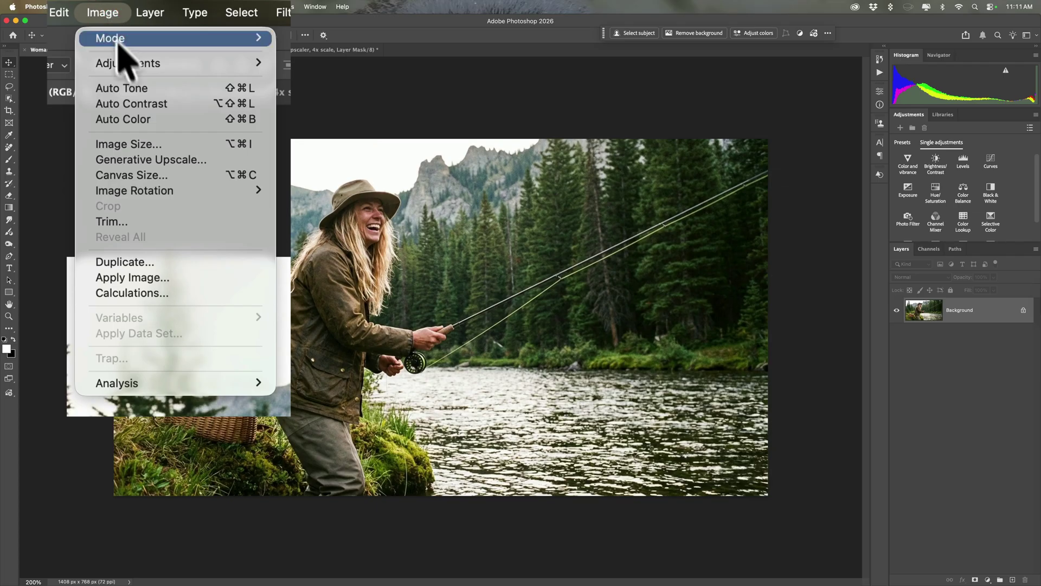
left_click(162, 159)
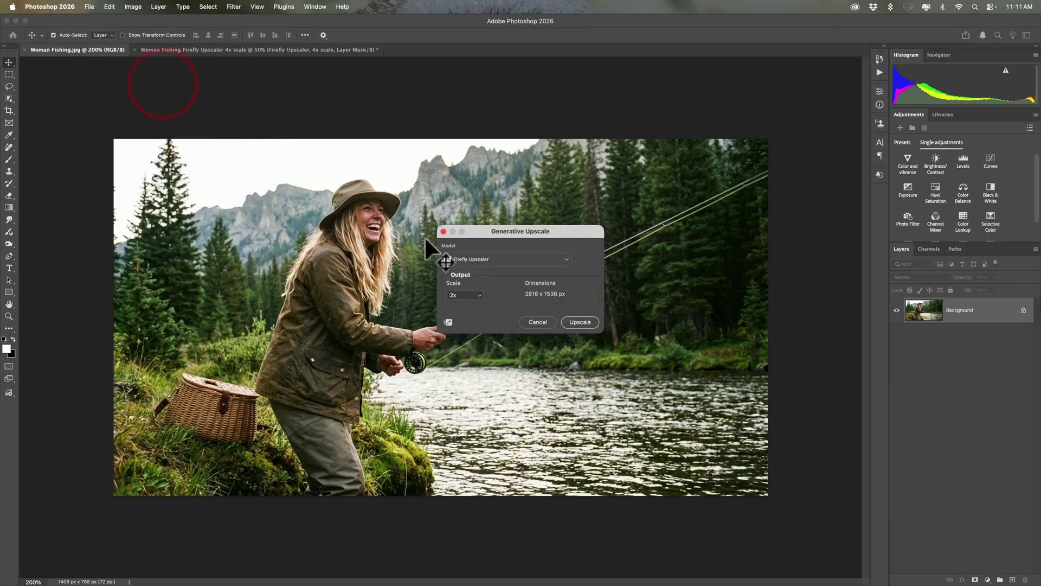
left_click(484, 263)
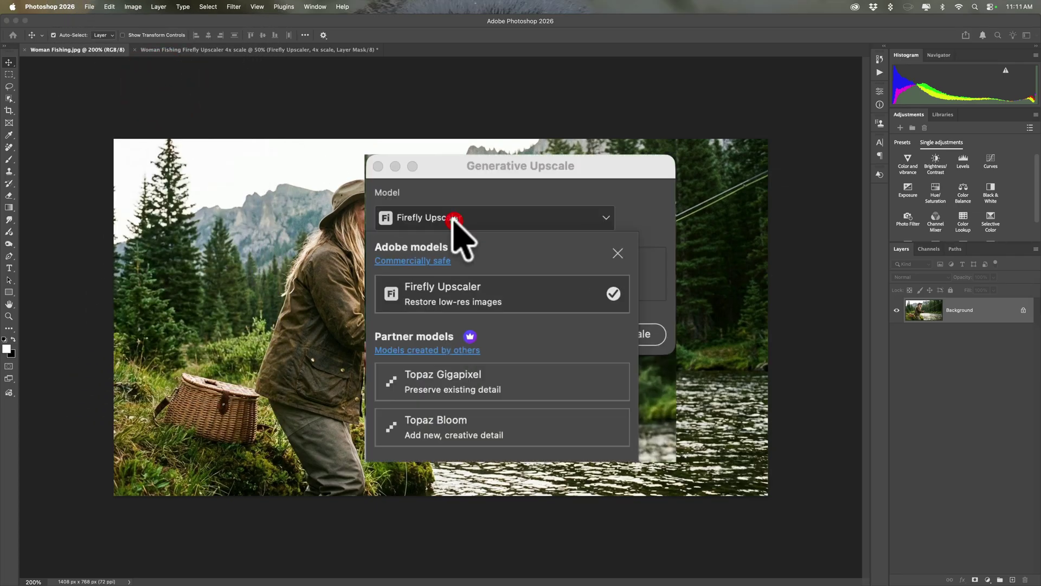
left_click(459, 386)
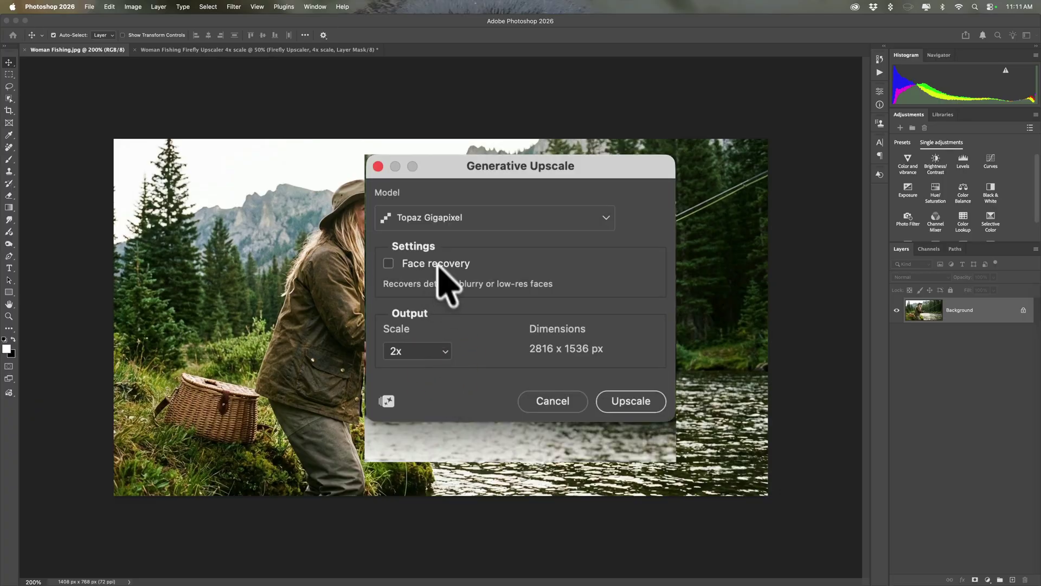
left_click(406, 264)
left_click(448, 352)
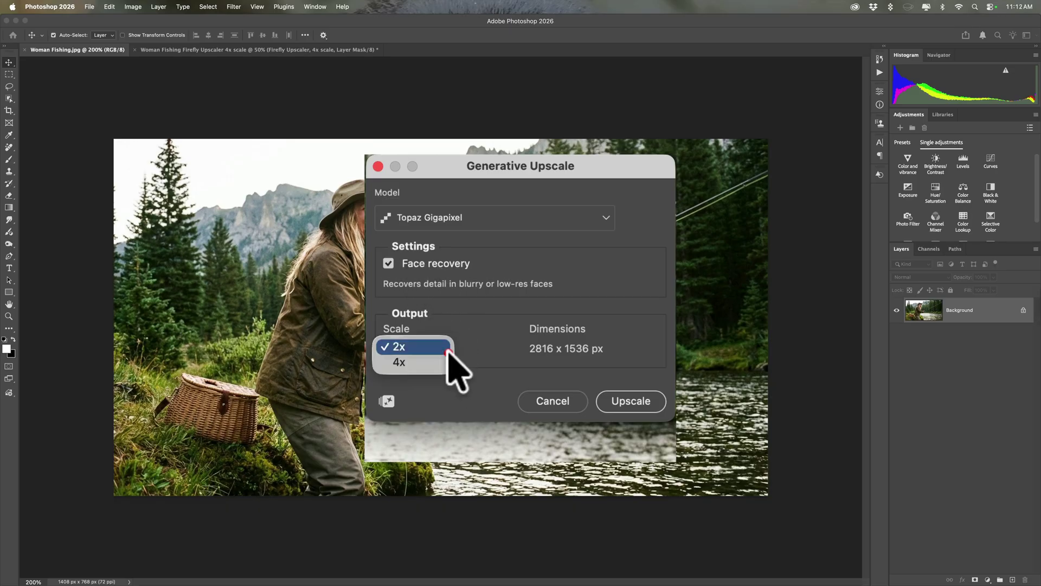
left_click(439, 362)
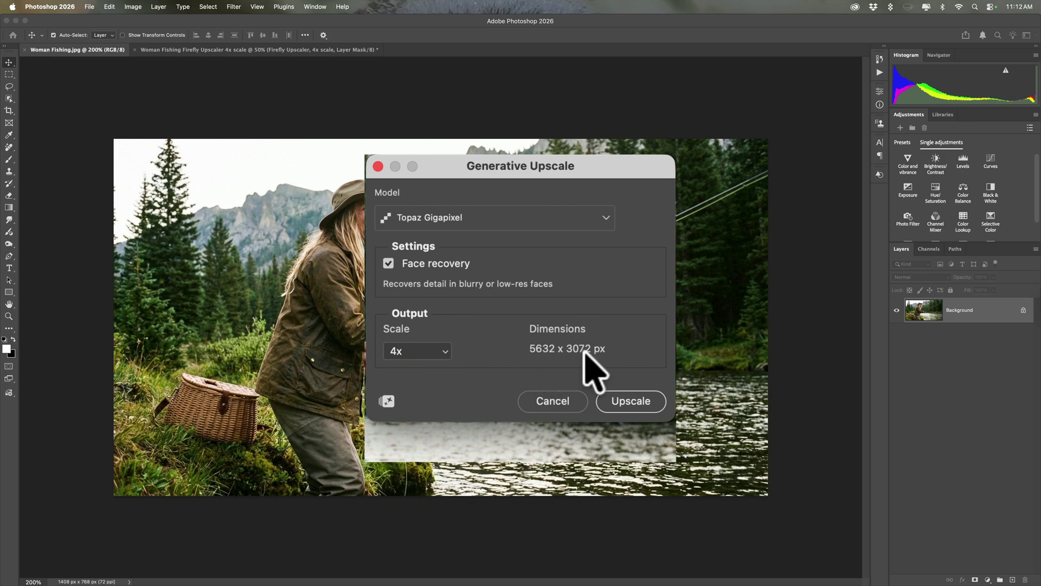
left_click(630, 400)
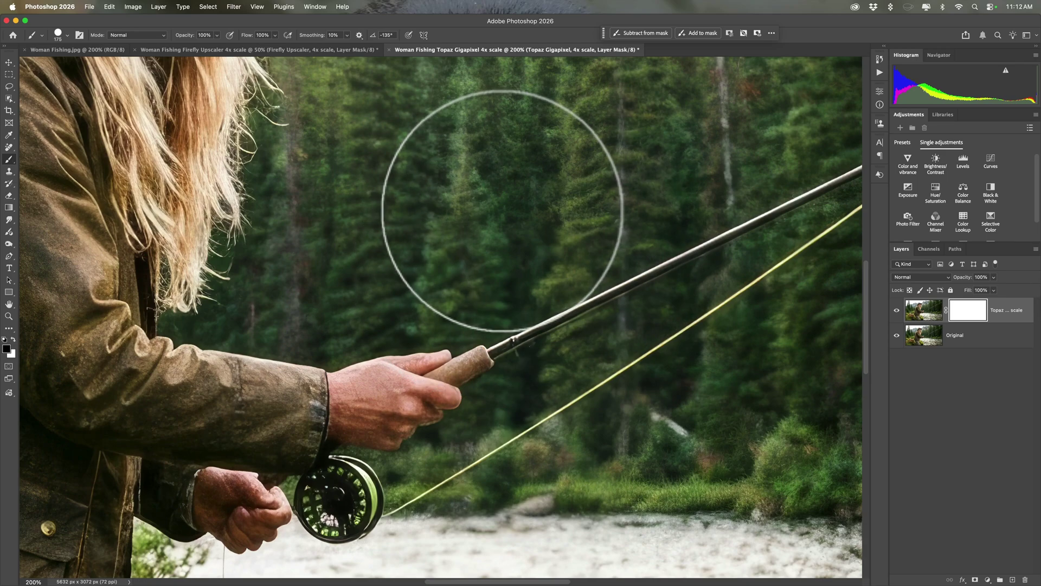
scroll(503, 210, "up", 10)
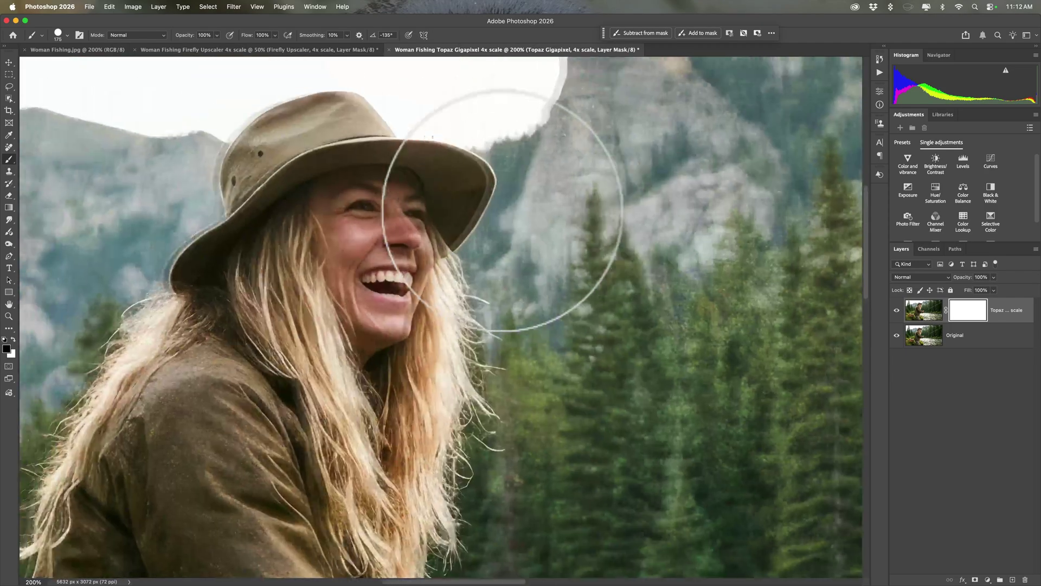
scroll(503, 210, "up", 2)
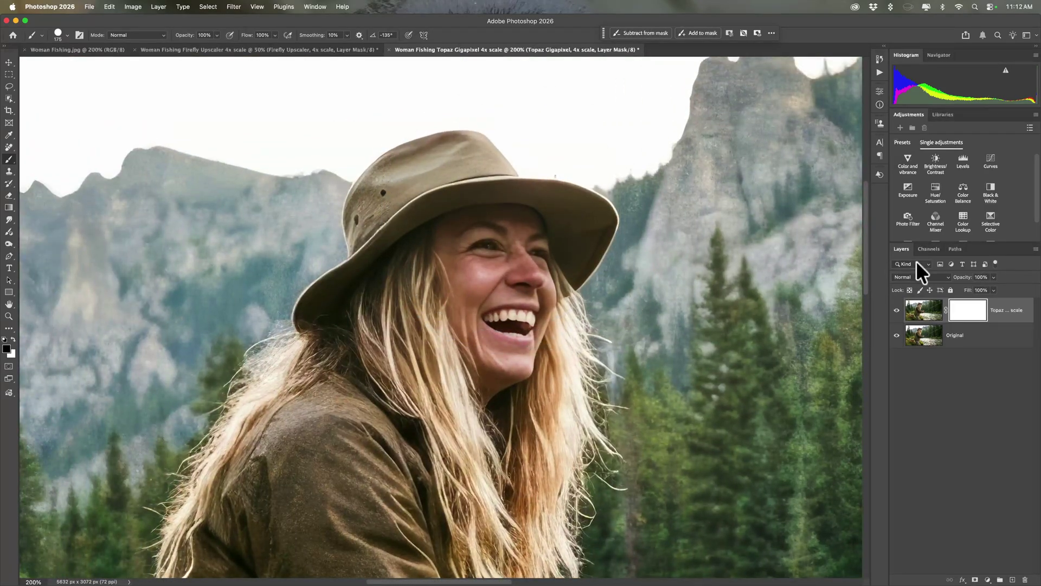
left_click(897, 311)
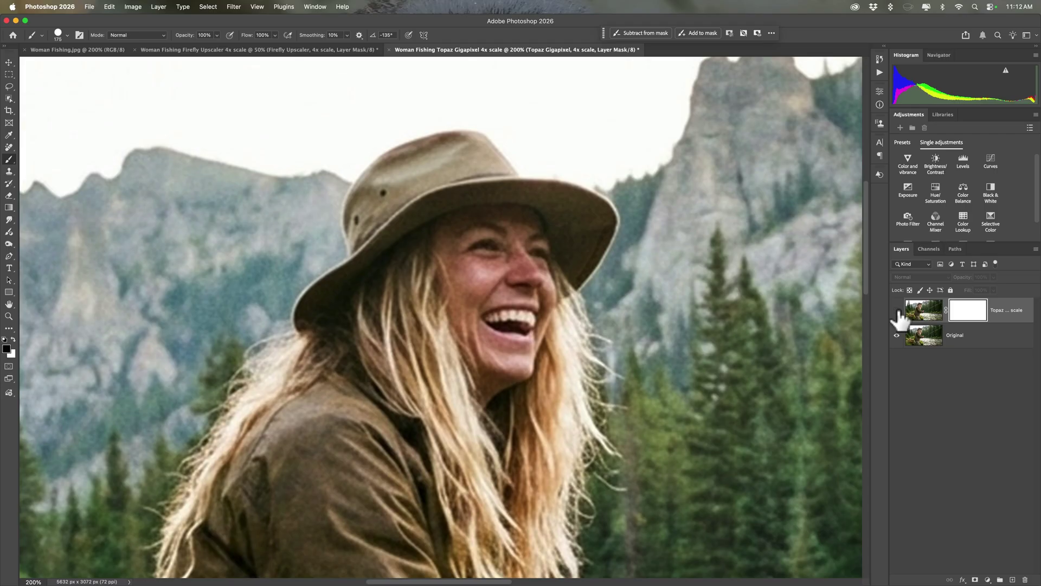
left_click(897, 311)
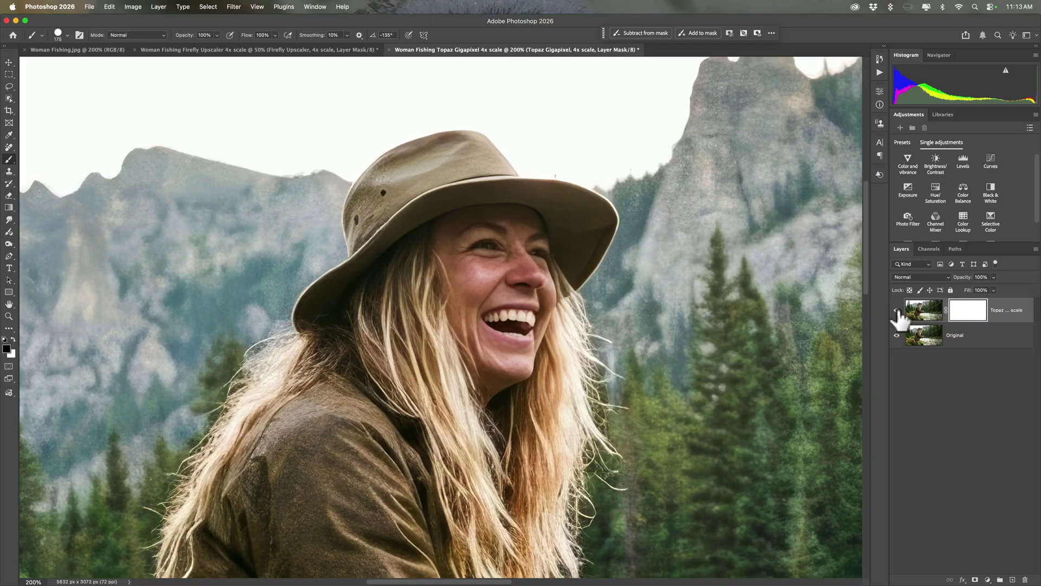
left_click(897, 311)
left_click(898, 311)
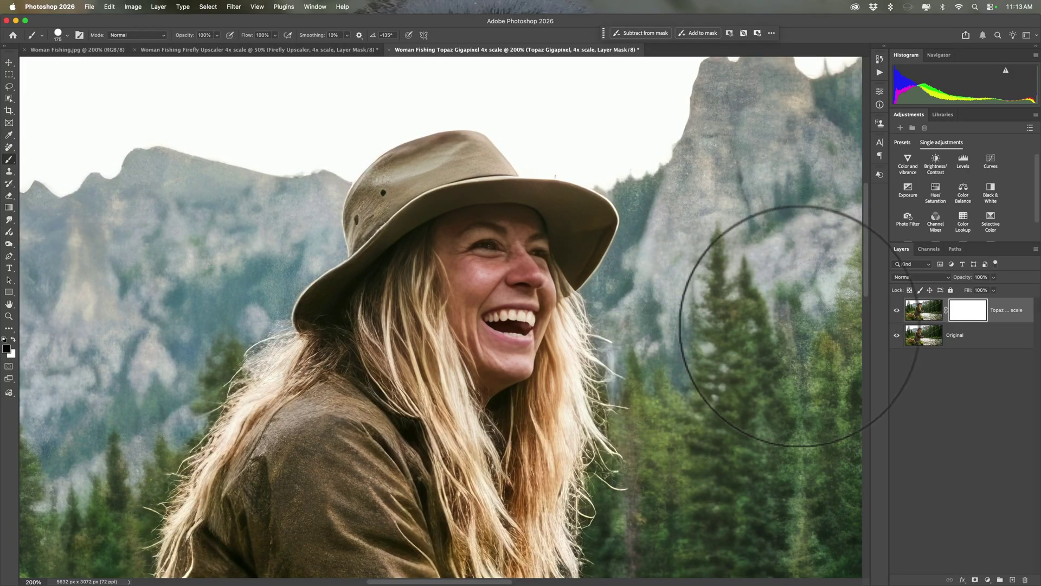
scroll(767, 325, "down", 5)
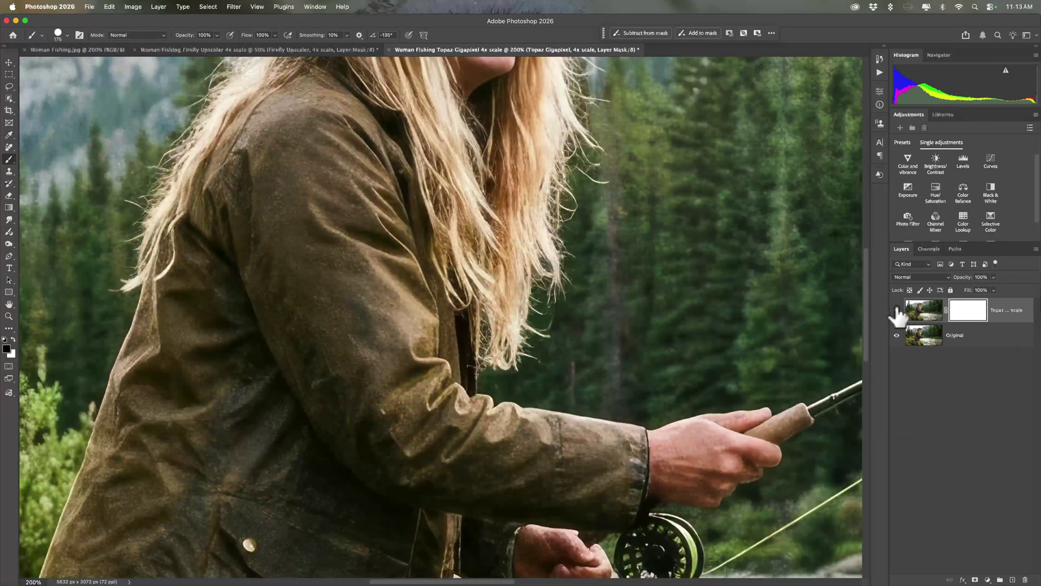
left_click(897, 310)
left_click(896, 311)
left_click(896, 310)
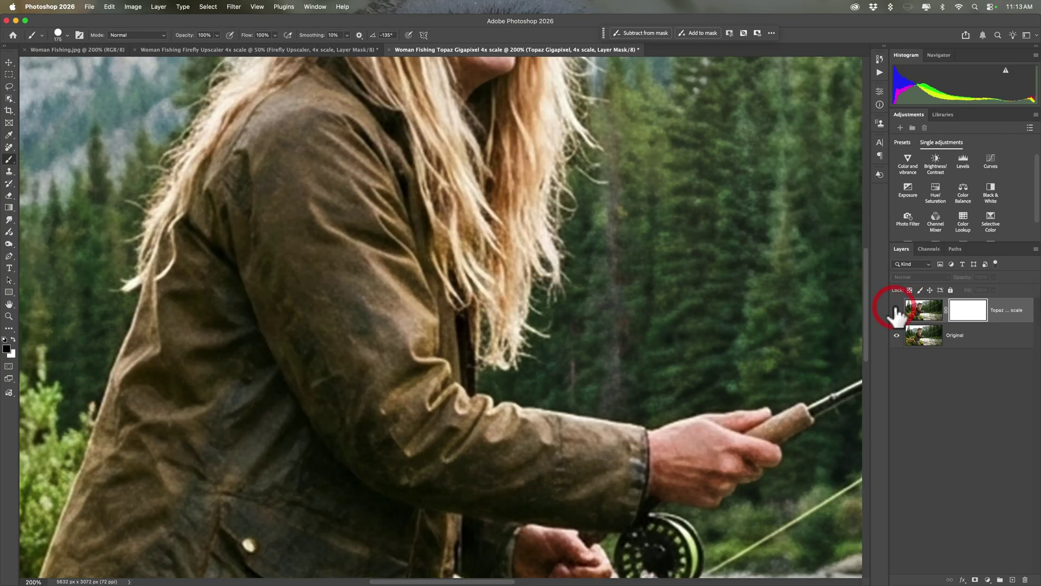
left_click(897, 311)
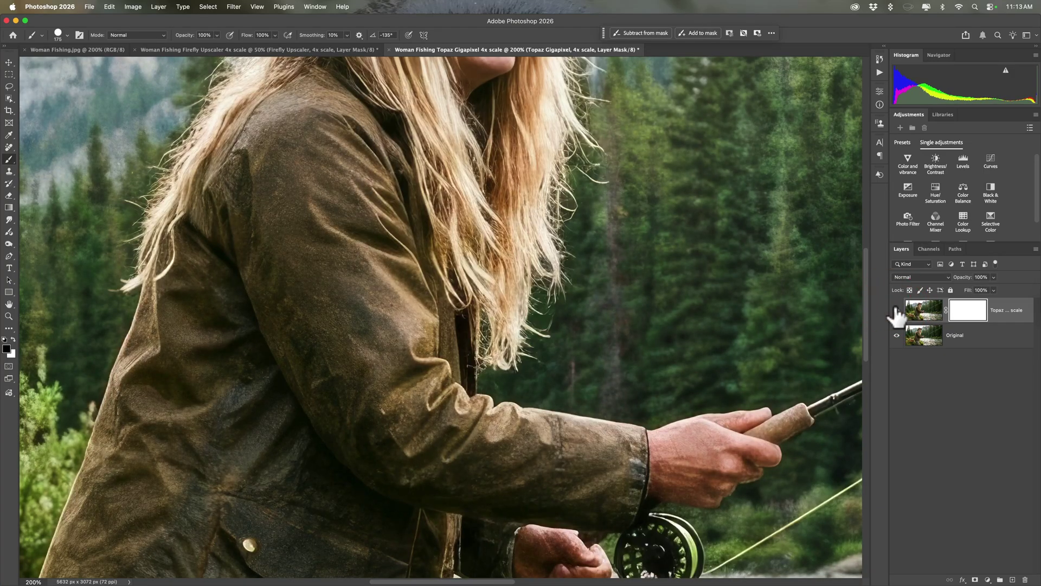
left_click(897, 311)
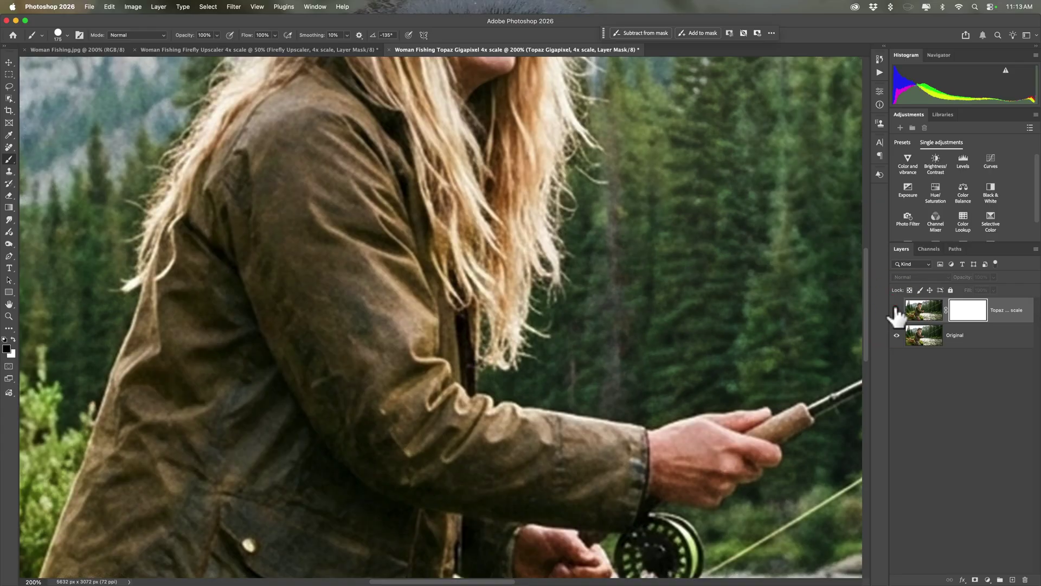
left_click(897, 311)
scroll(738, 276, "up", 10)
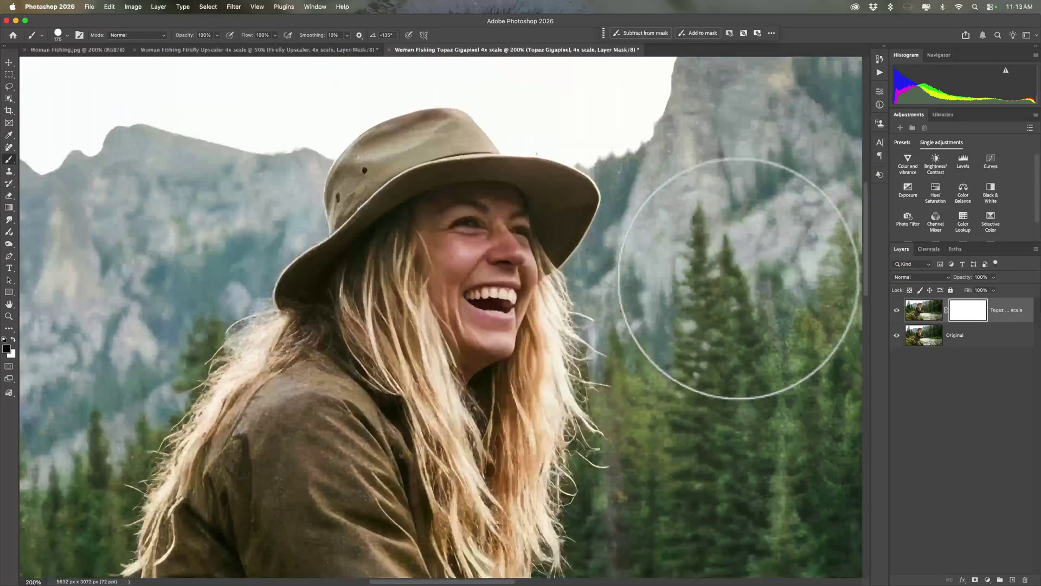
scroll(738, 277, "up", 3)
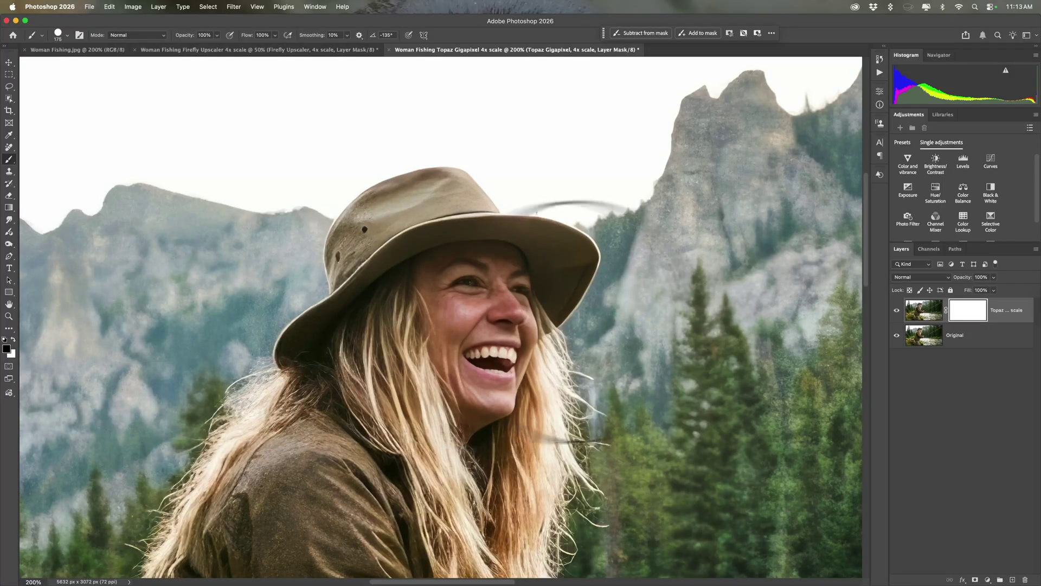
left_click(897, 311)
left_click(896, 311)
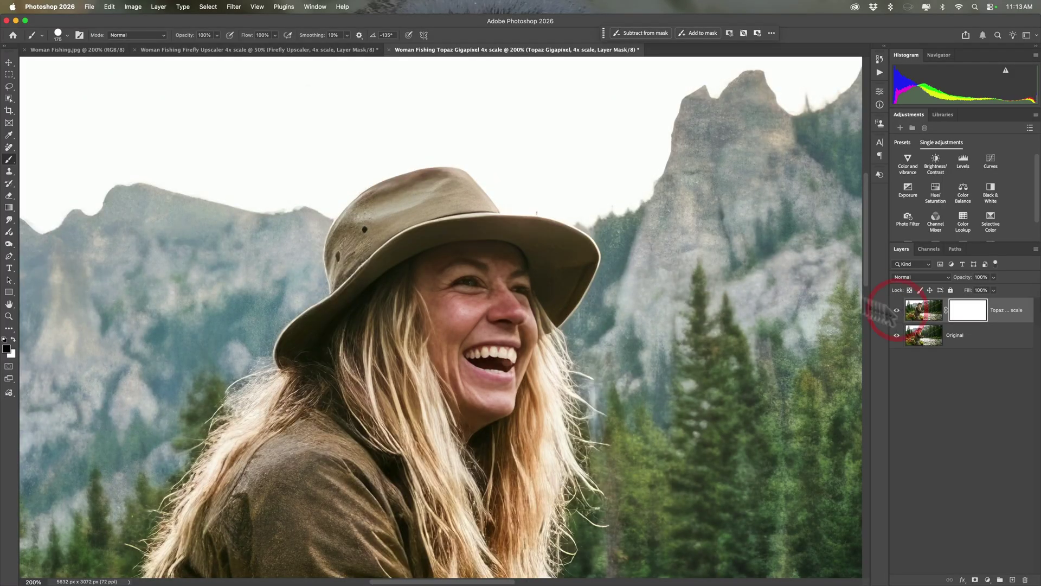
- Compare the Firefly 4x layer at 200%, then go via Gigapixel 4x back to Woman Fishing.jpg
left_click(295, 48)
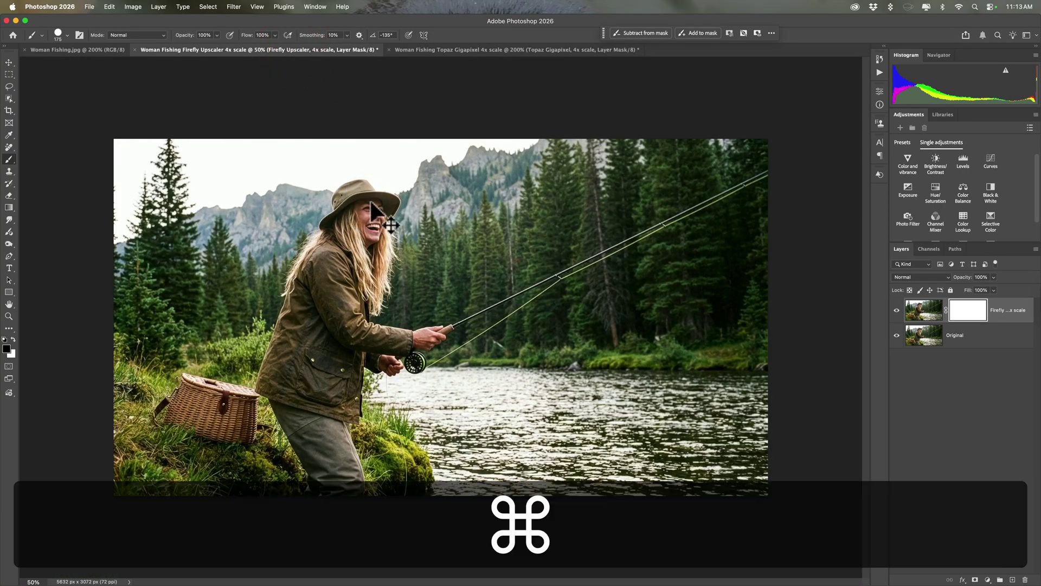
key("super+equal")
key("super+equal")
key("super+equal")
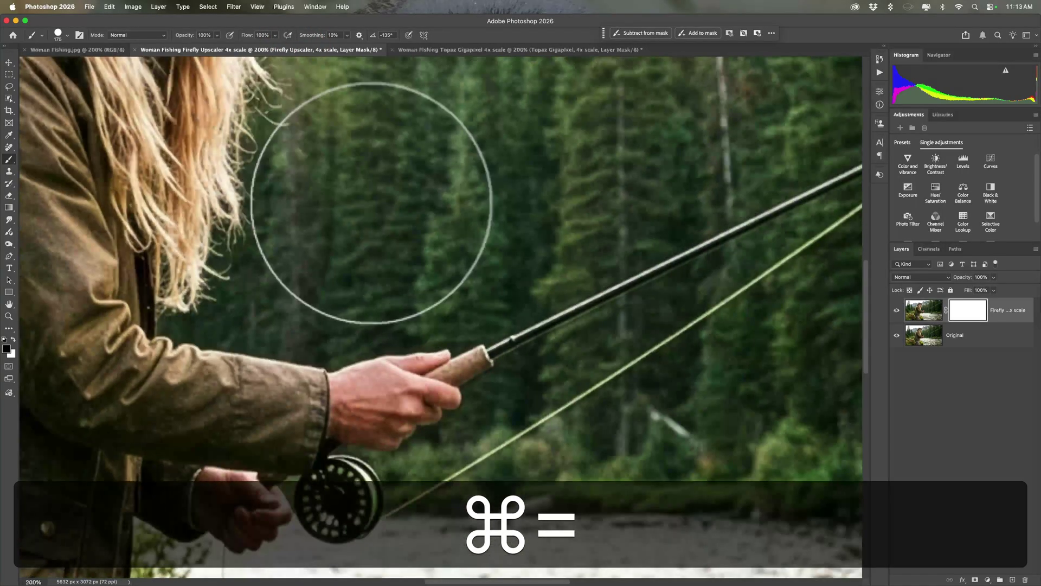
scroll(372, 204, "up", 10)
scroll(371, 203, "left", 5)
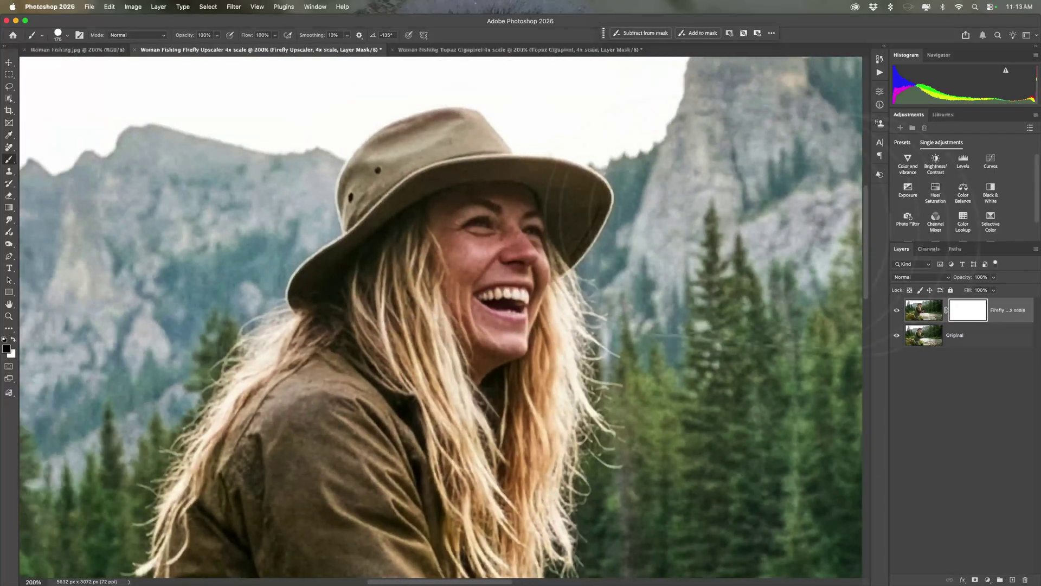
left_click(897, 310)
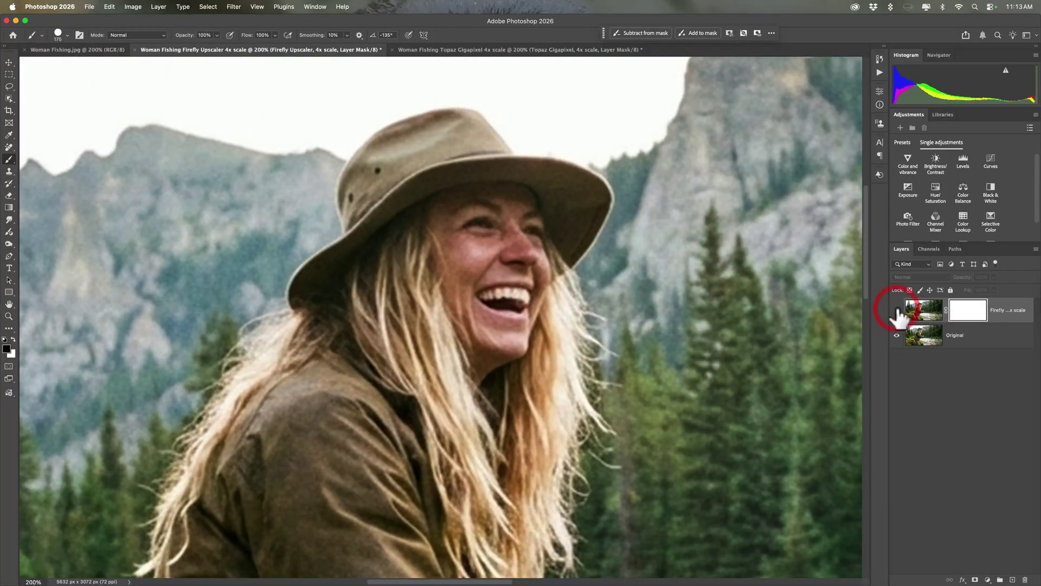
left_click(897, 310)
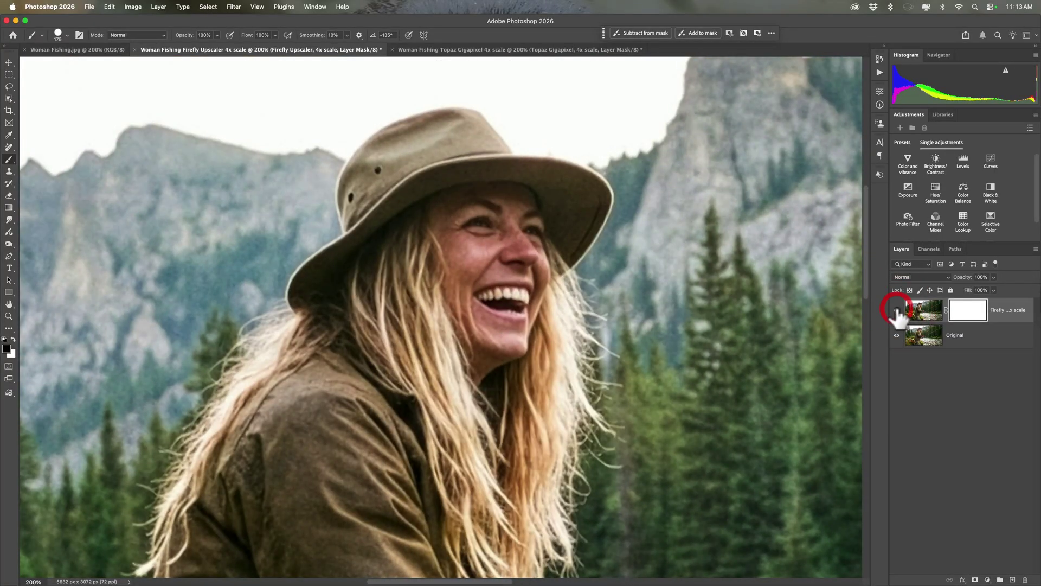
left_click(477, 48)
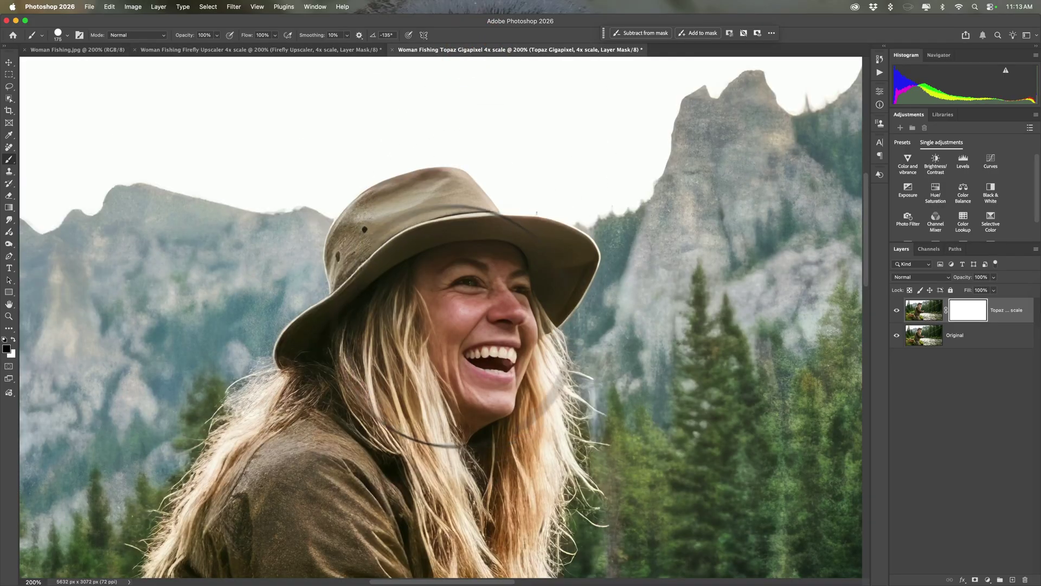
left_click(94, 47)
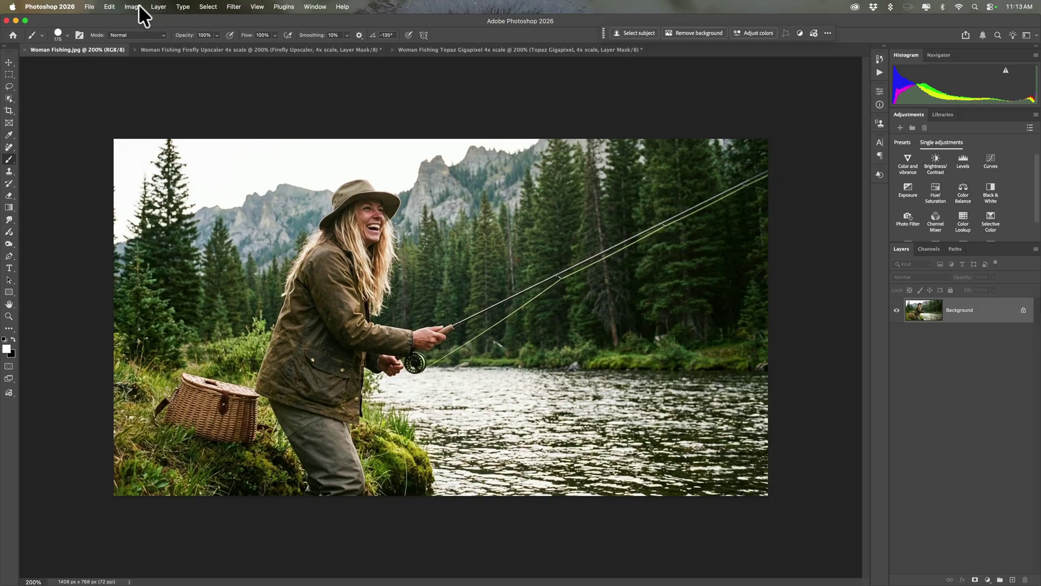
- Upscale the original 2x with Topaz Bloom at creativity 5, giving 2816 × 1536 px
left_click(138, 5)
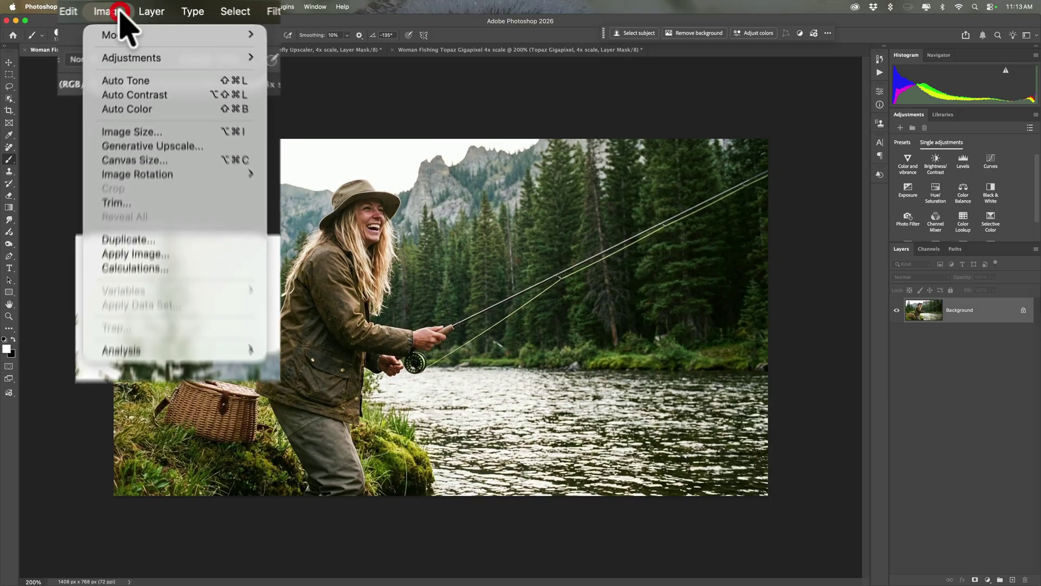
left_click(155, 161)
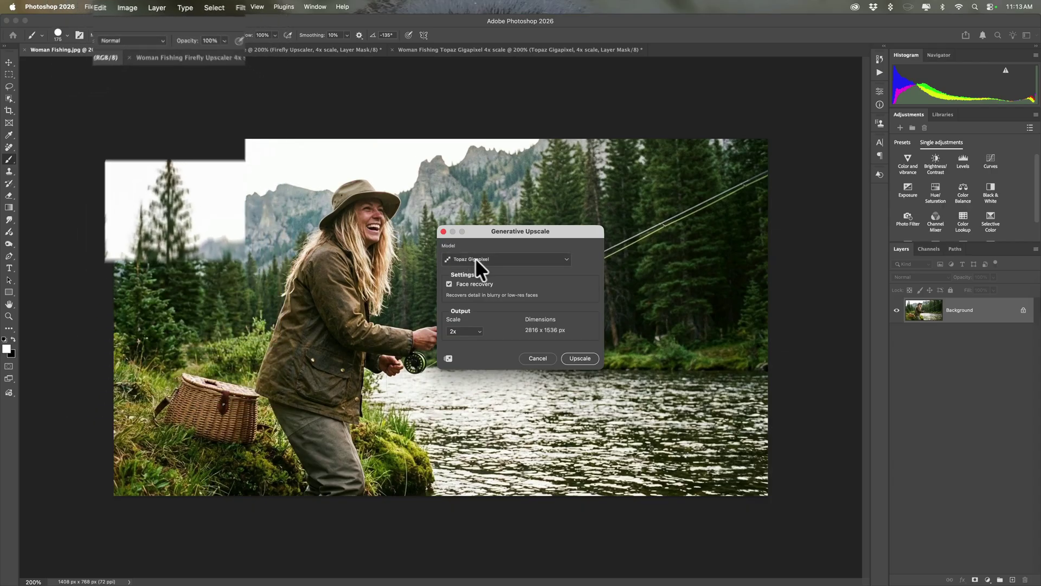
left_click(443, 222)
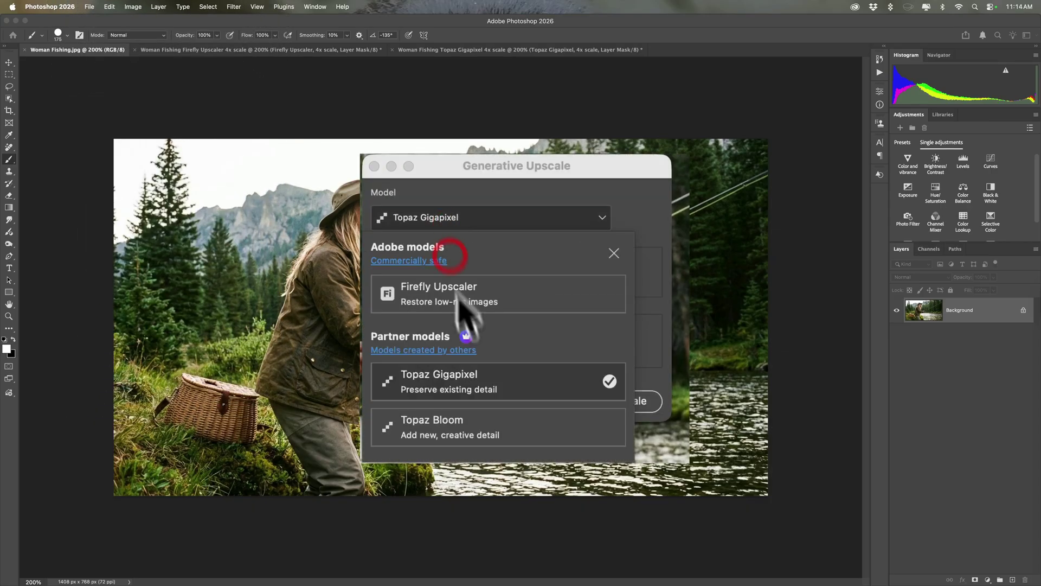
left_click(461, 421)
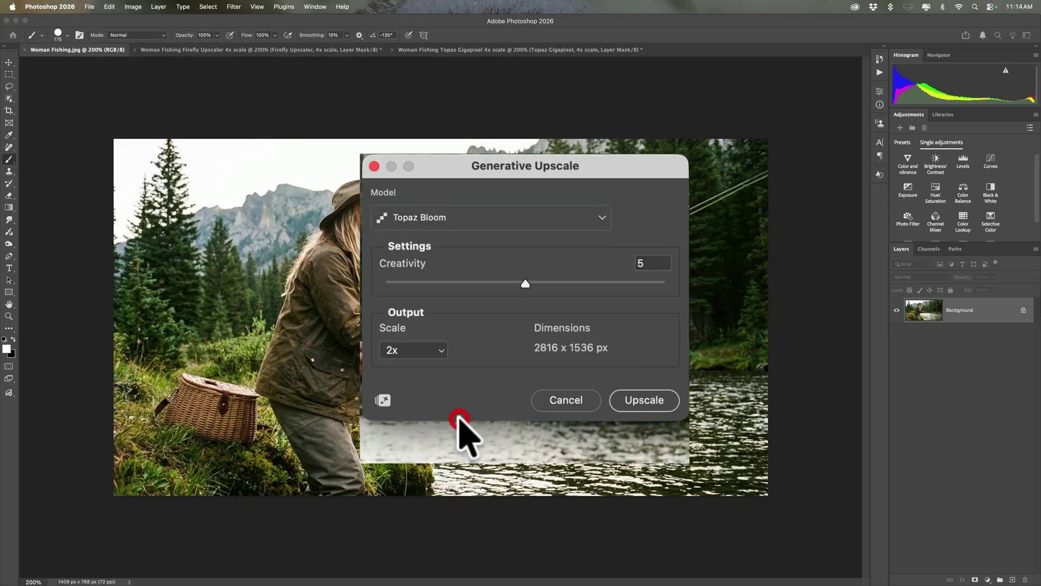
left_click(442, 350)
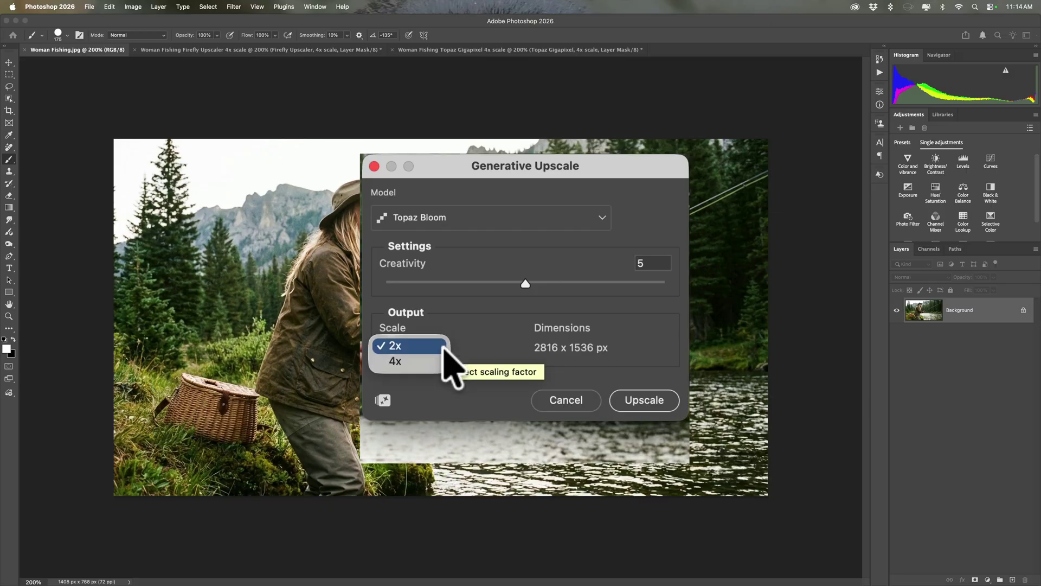
left_click(432, 359)
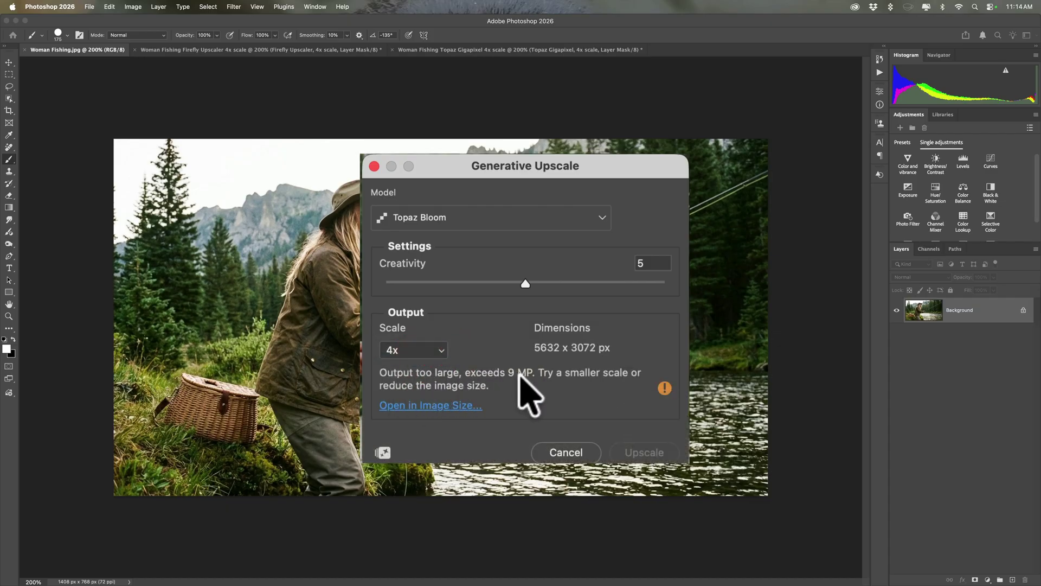
left_click(434, 348)
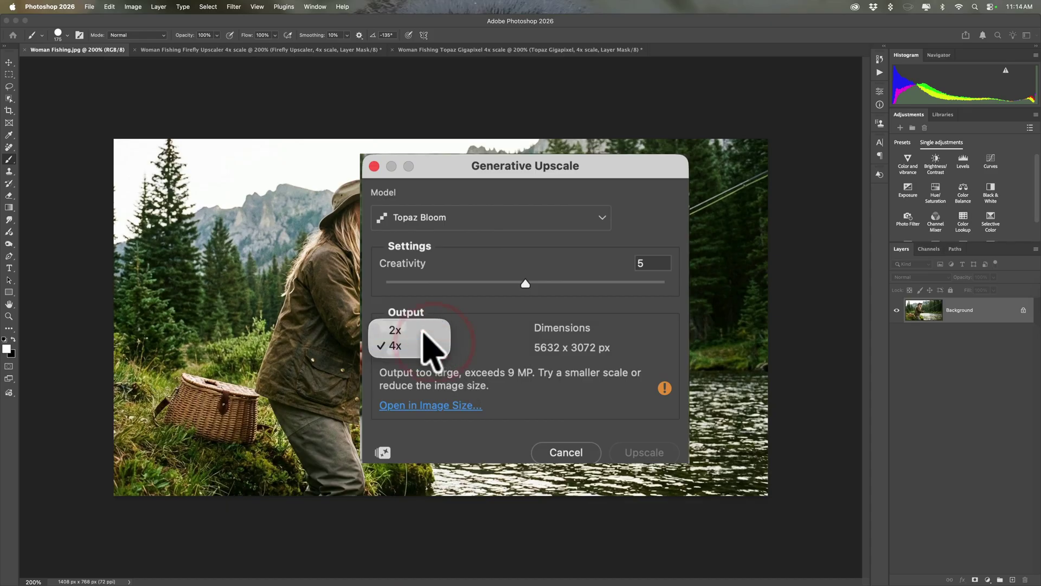
left_click(424, 331)
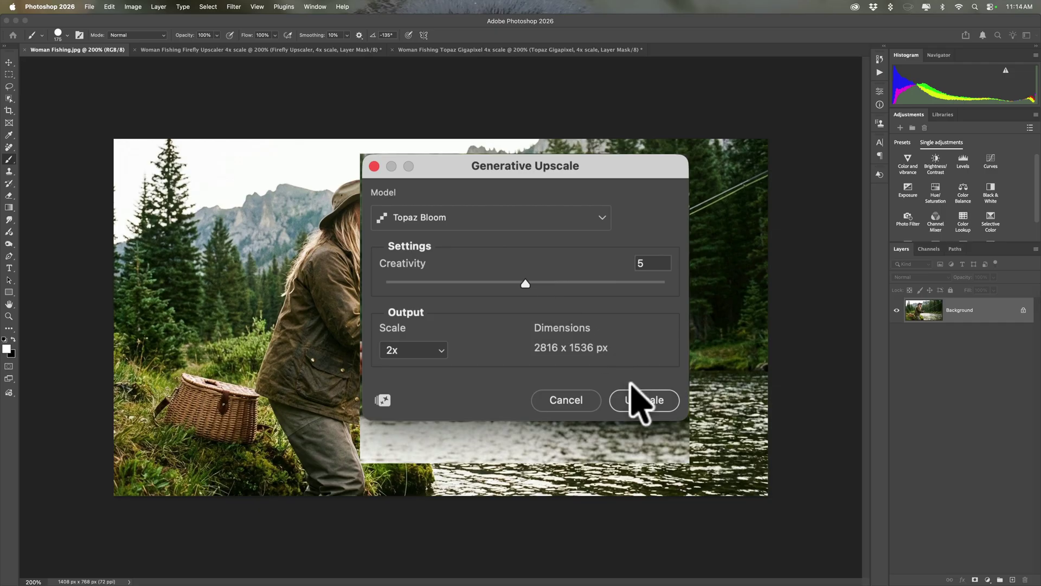
left_click(633, 400)
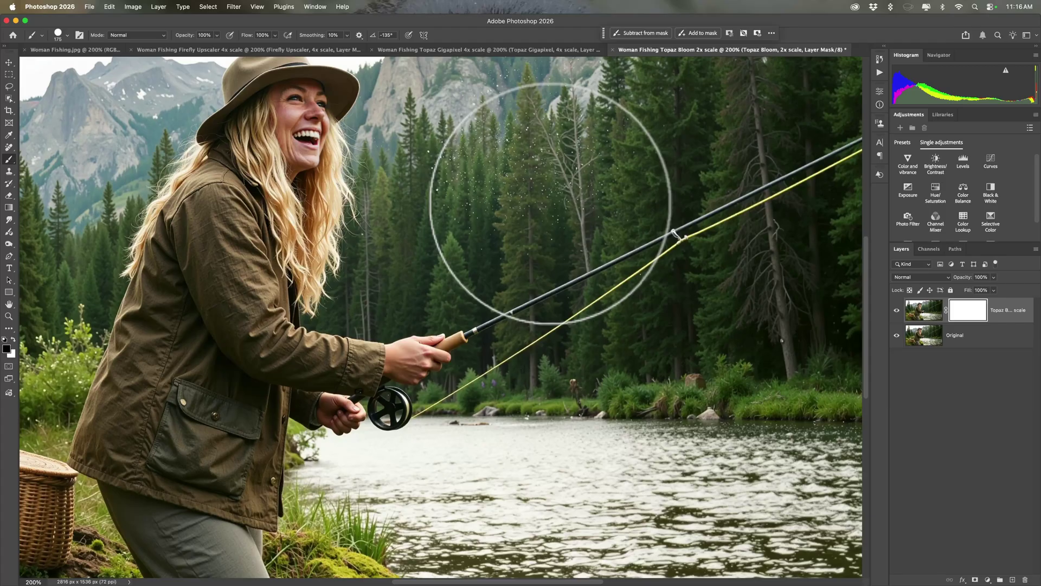
- Toggle the Topaz Bloom 2x layer repeatedly against the original, then switch back to Woman Fishing.jpg
scroll(467, 242, "up", 6)
scroll(467, 242, "left", 5)
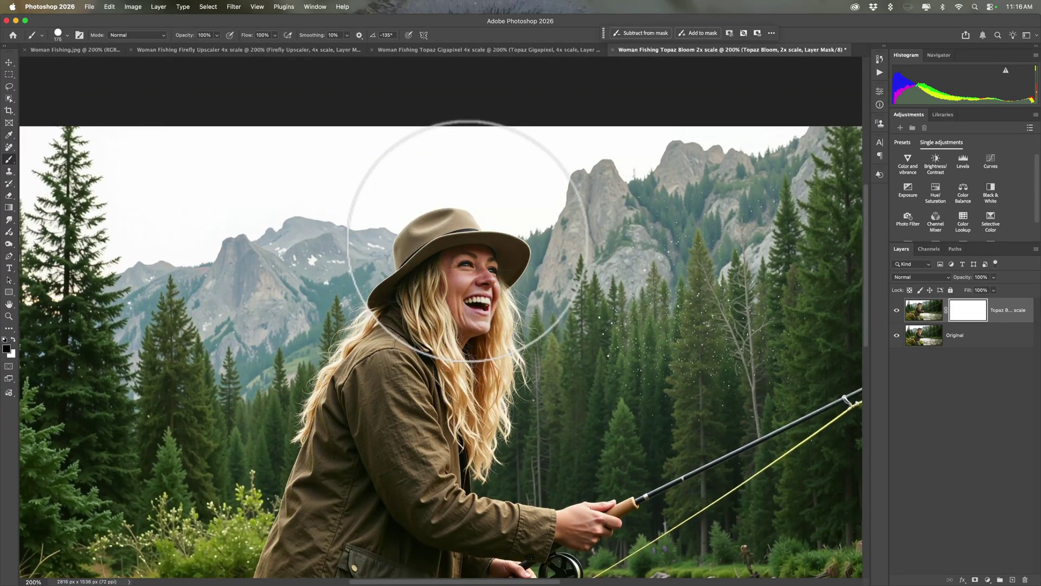
scroll(467, 241, "down", 5)
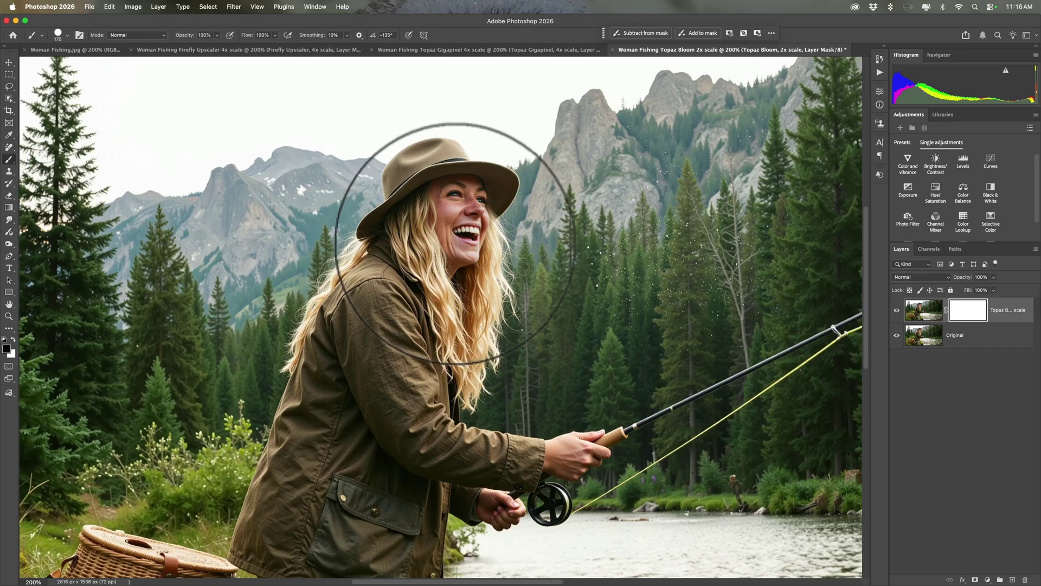
scroll(597, 271, "left", 3)
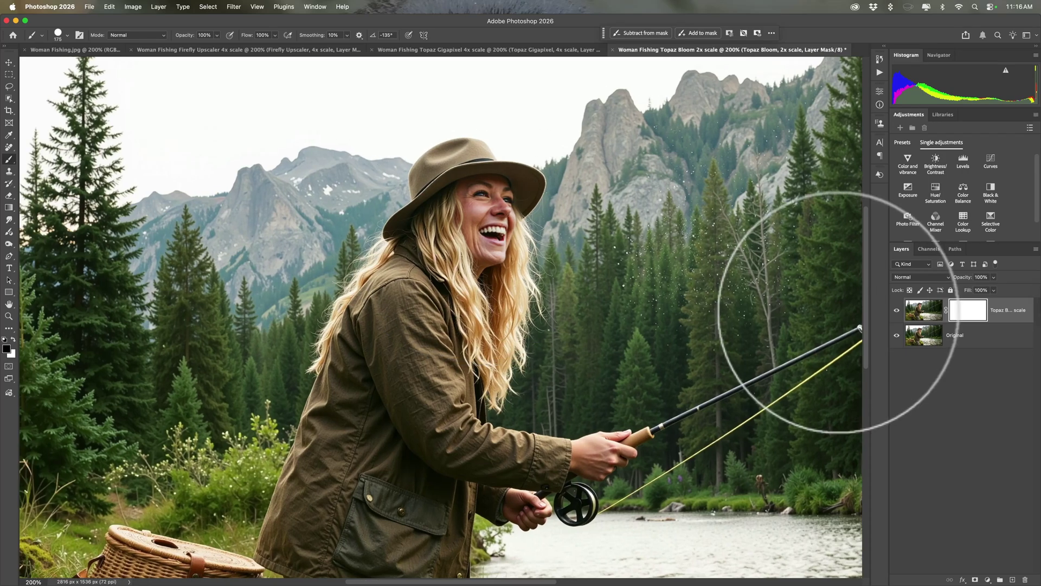
left_click(897, 311)
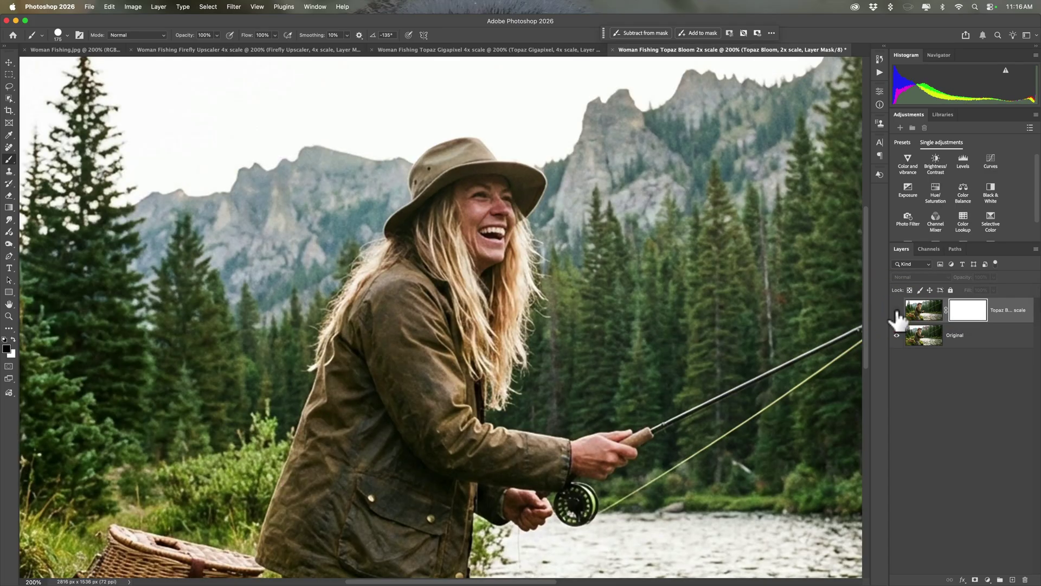
left_click(896, 312)
left_click(897, 311)
left_click(896, 312)
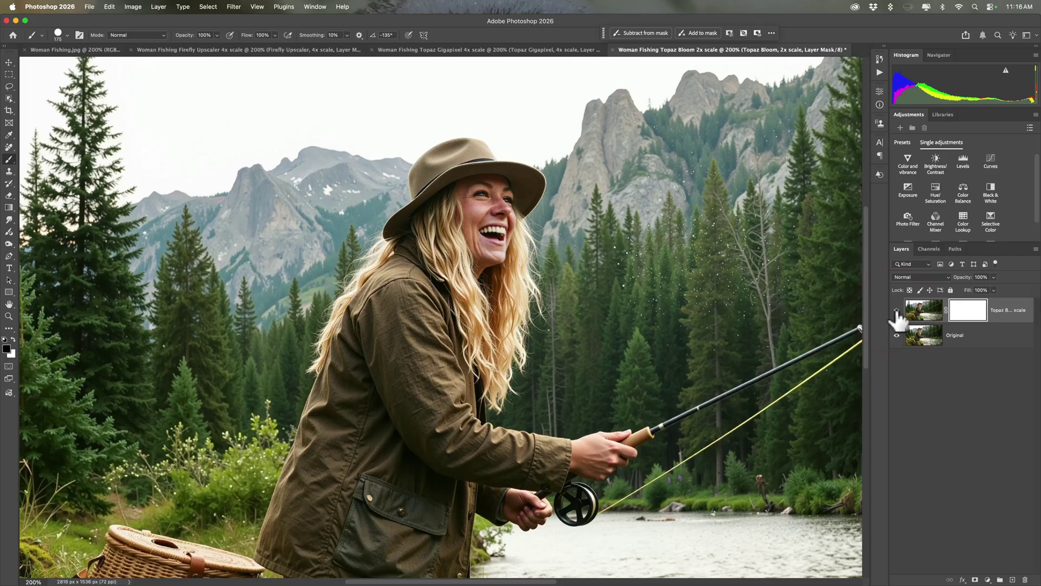
left_click(896, 312)
left_click(897, 311)
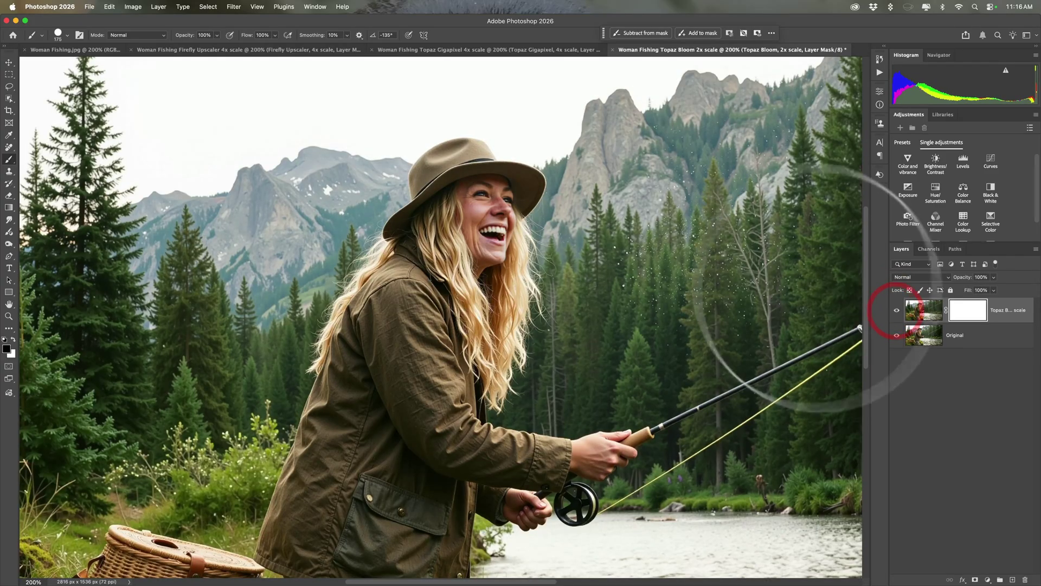
left_click(897, 311)
left_click(897, 311)
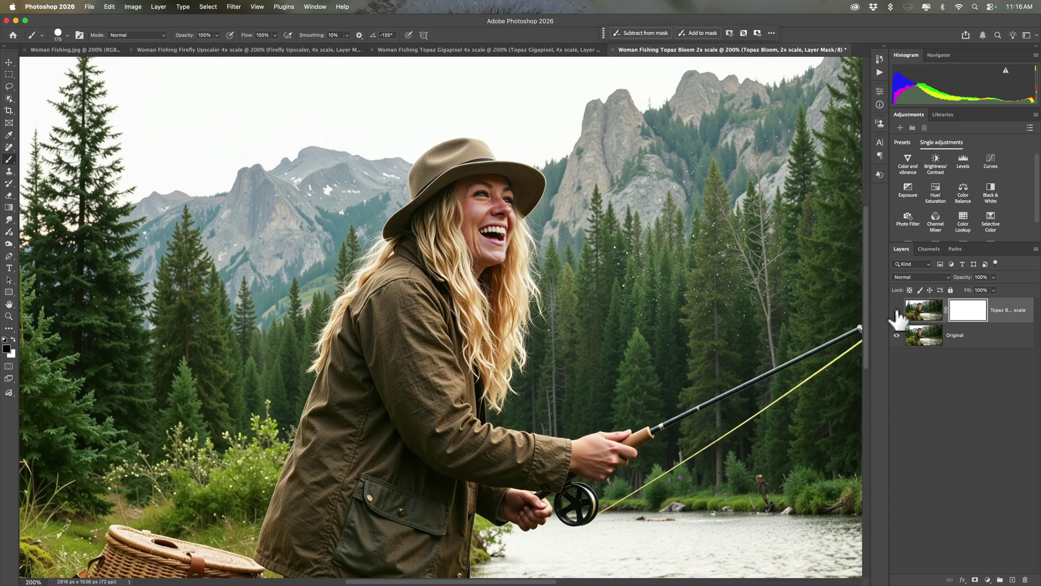
left_click(897, 311)
left_click(897, 312)
left_click(897, 312)
left_click(897, 311)
left_click(896, 311)
left_click(897, 311)
left_click(897, 311)
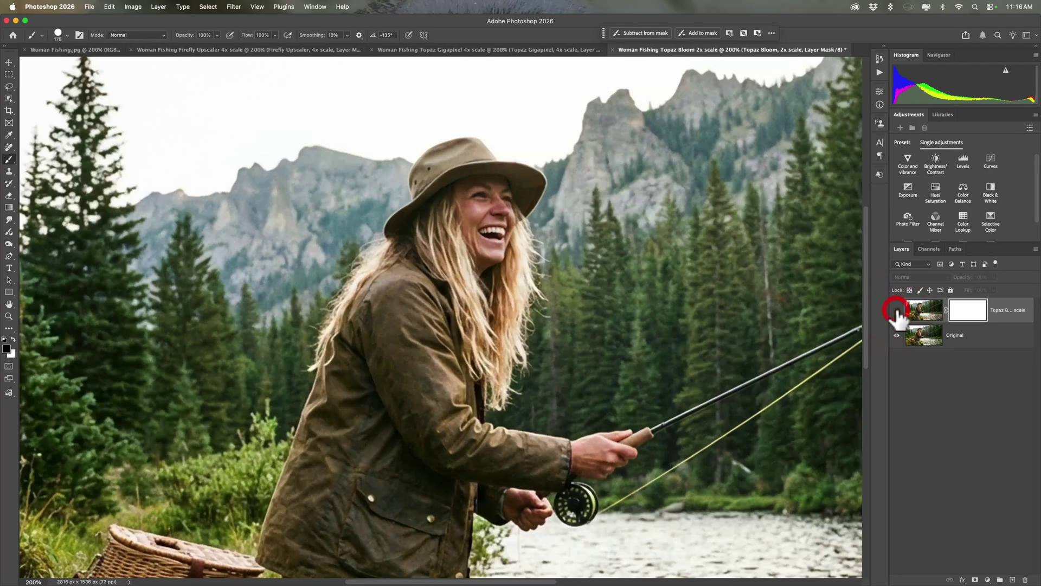
left_click(896, 311)
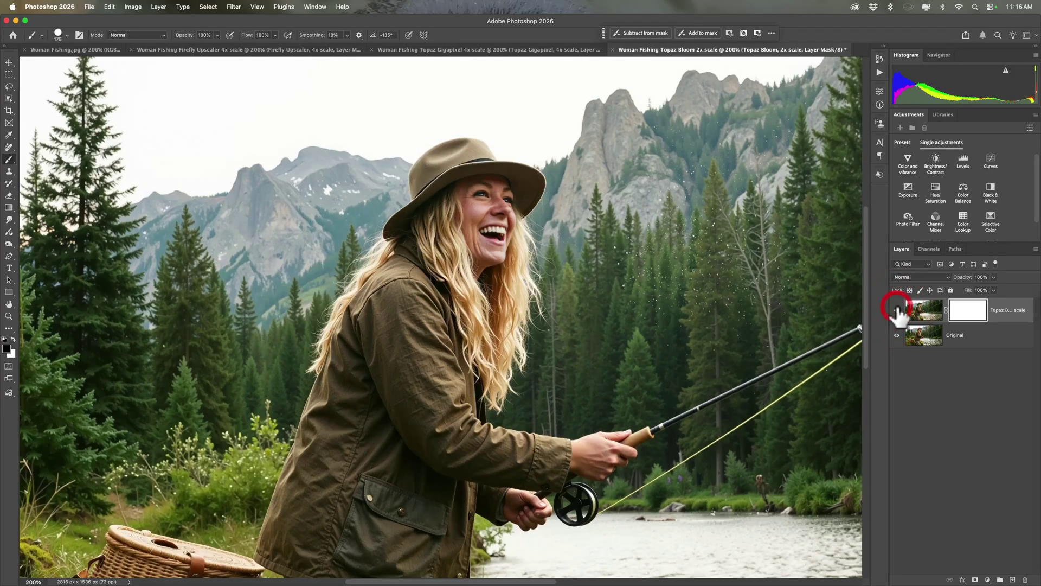
left_click(70, 50)
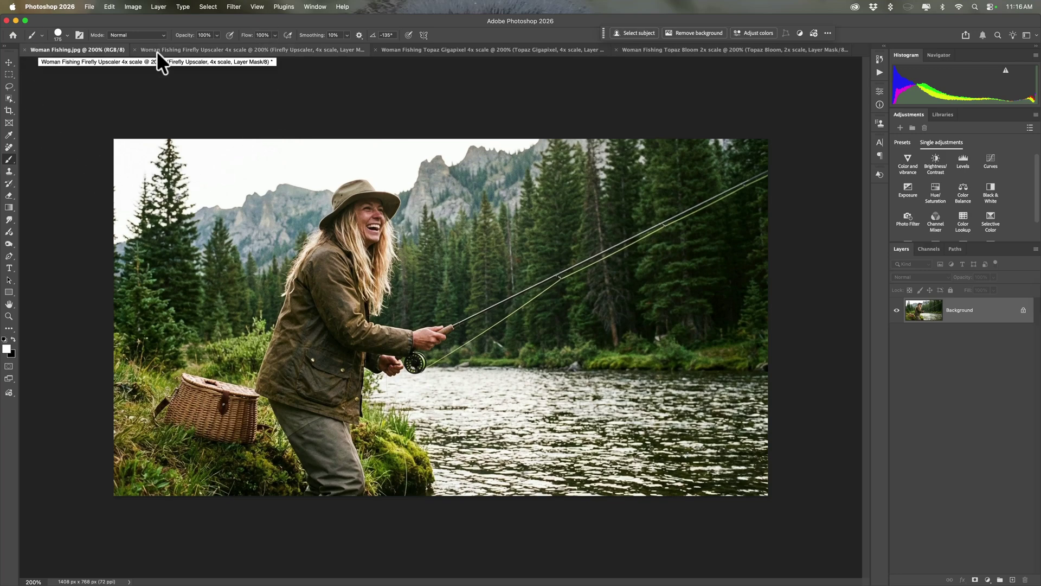
- Upscale the original 2x with Topaz Bloom at creativity 0, making a second 2816 × 1536 px document
left_click(131, 7)
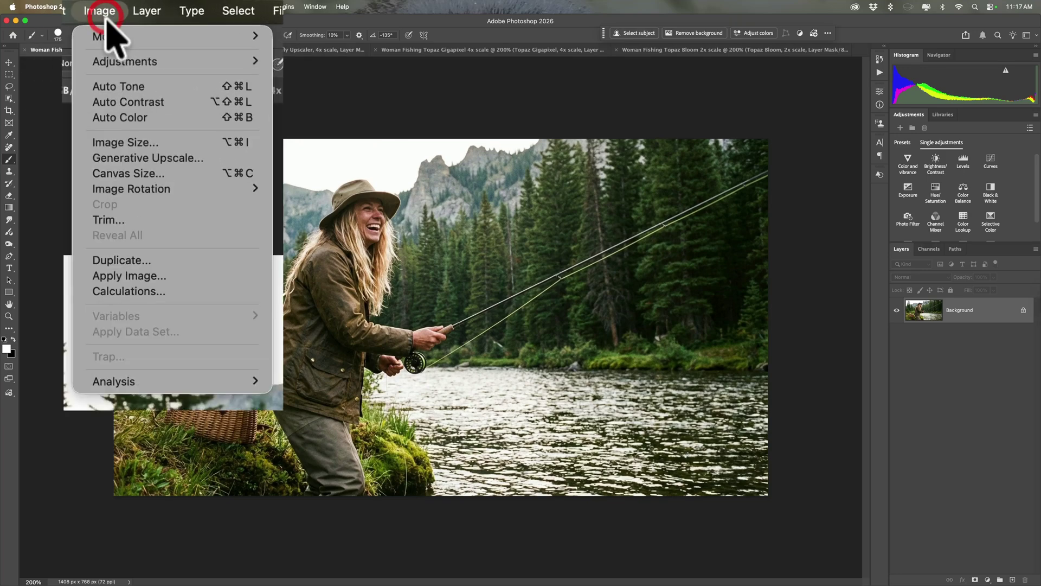
left_click(130, 157)
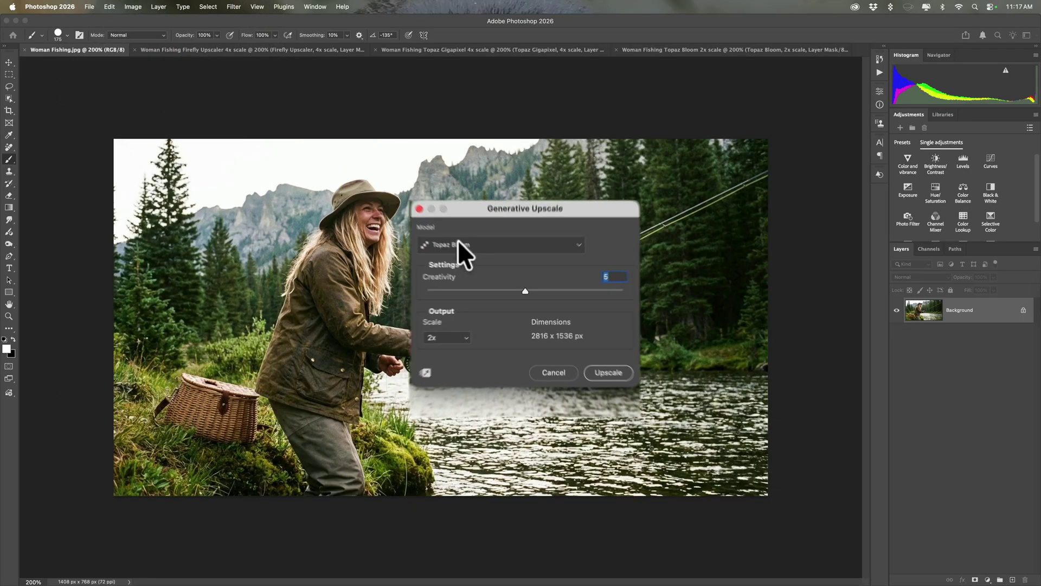
left_click_drag(526, 282, 365, 291)
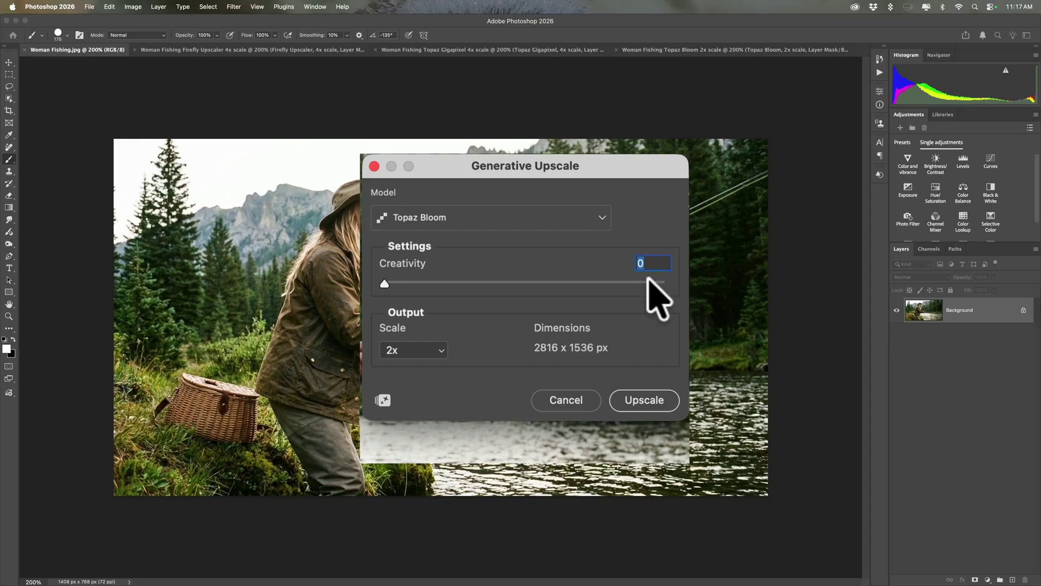
left_click(429, 350)
left_click(428, 361)
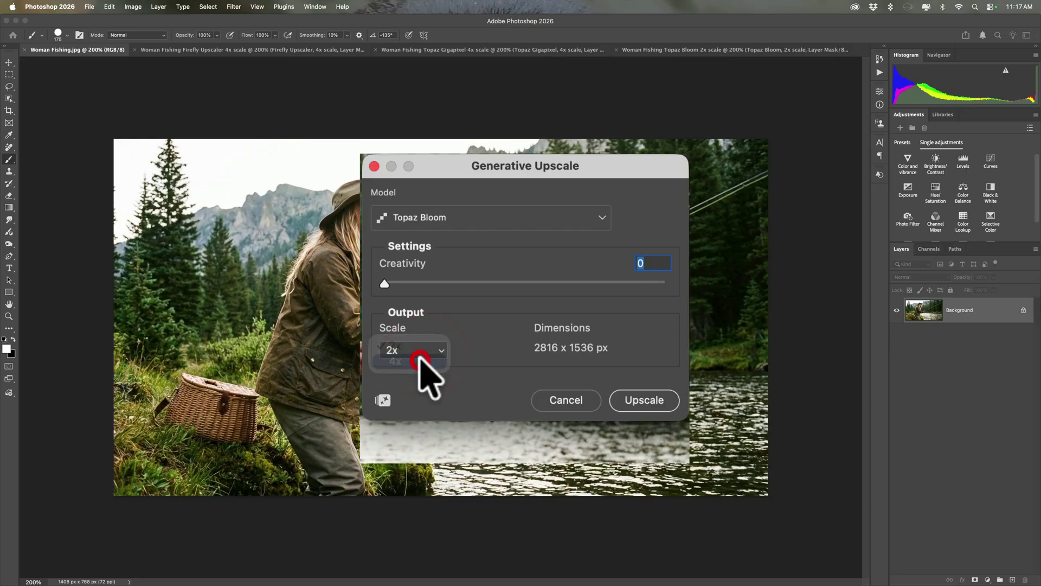
left_click(424, 347)
left_click(421, 331)
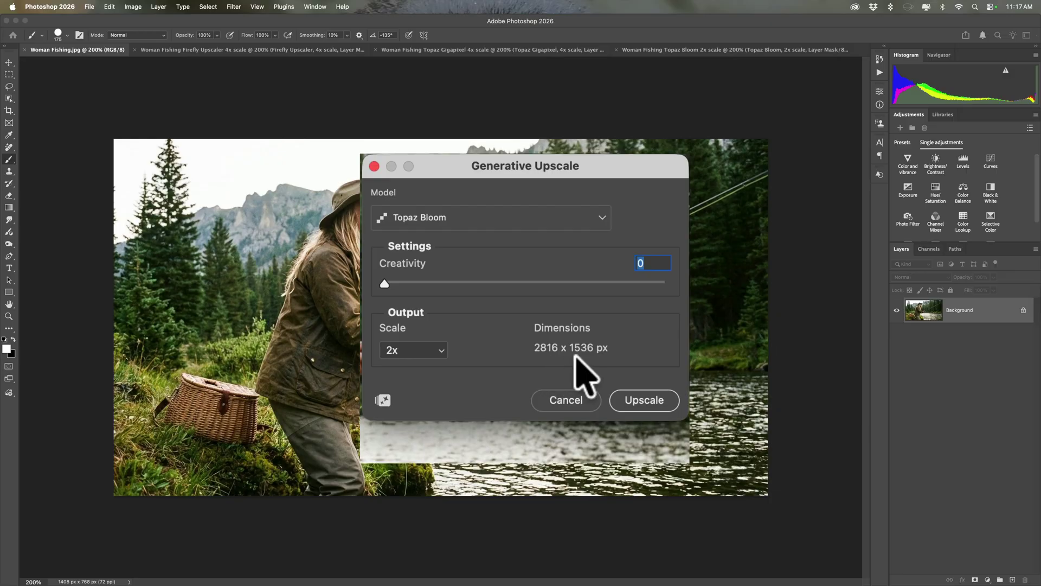
left_click(644, 400)
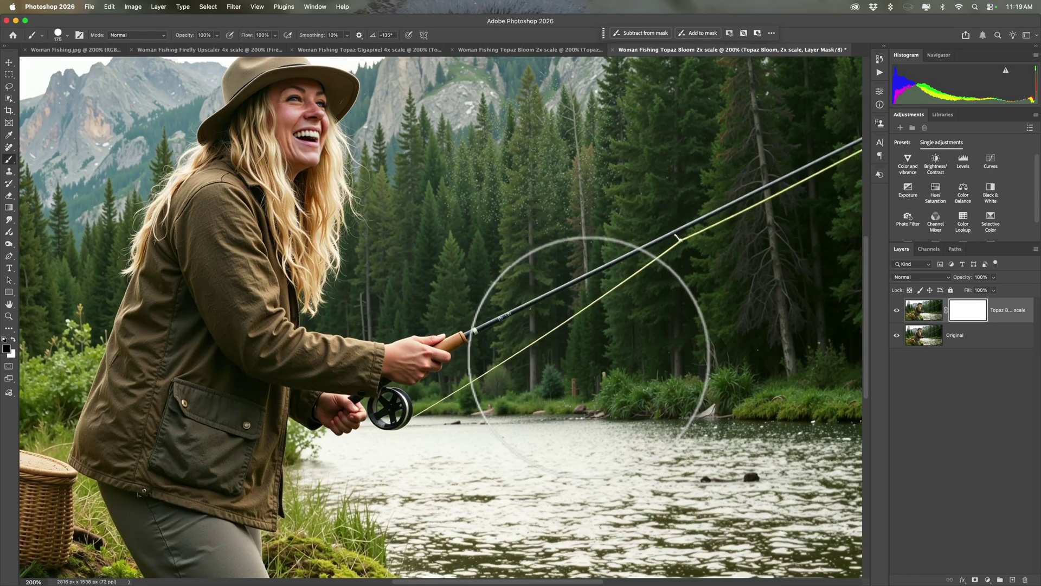
- Compare the current Topaz Bloom layer against the original by toggling its visibility twice
scroll(430, 217, "up", 5)
scroll(430, 217, "left", 4)
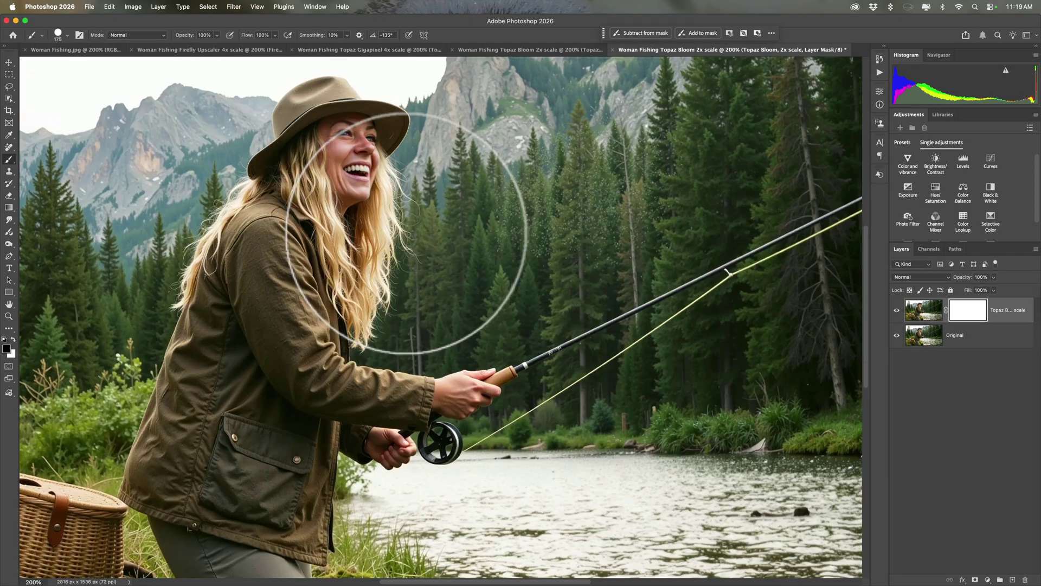
scroll(413, 233, "down", 2)
scroll(412, 233, "left", 1)
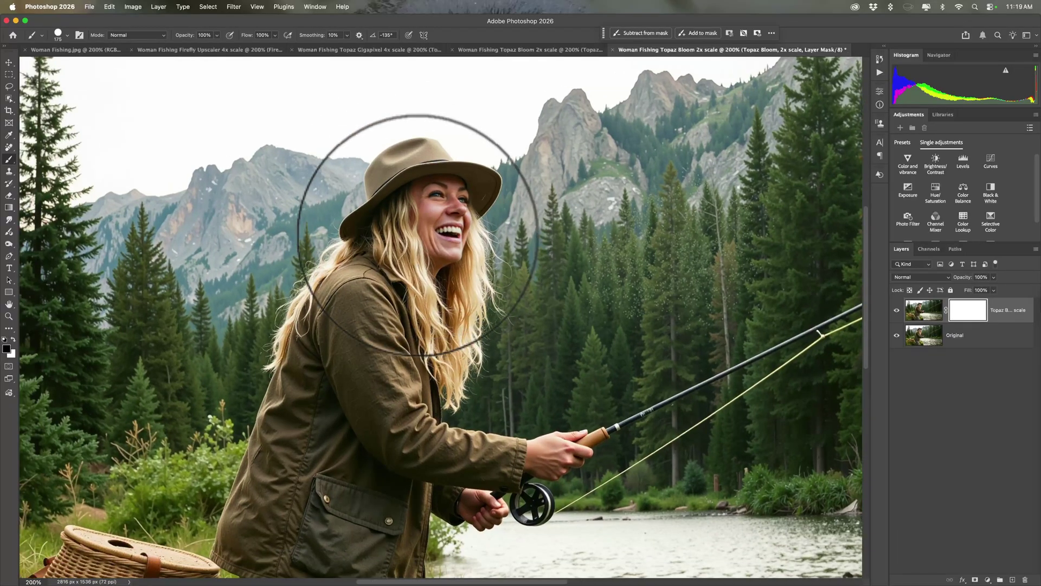
left_click(896, 310)
left_click(897, 310)
left_click(896, 310)
left_click(897, 310)
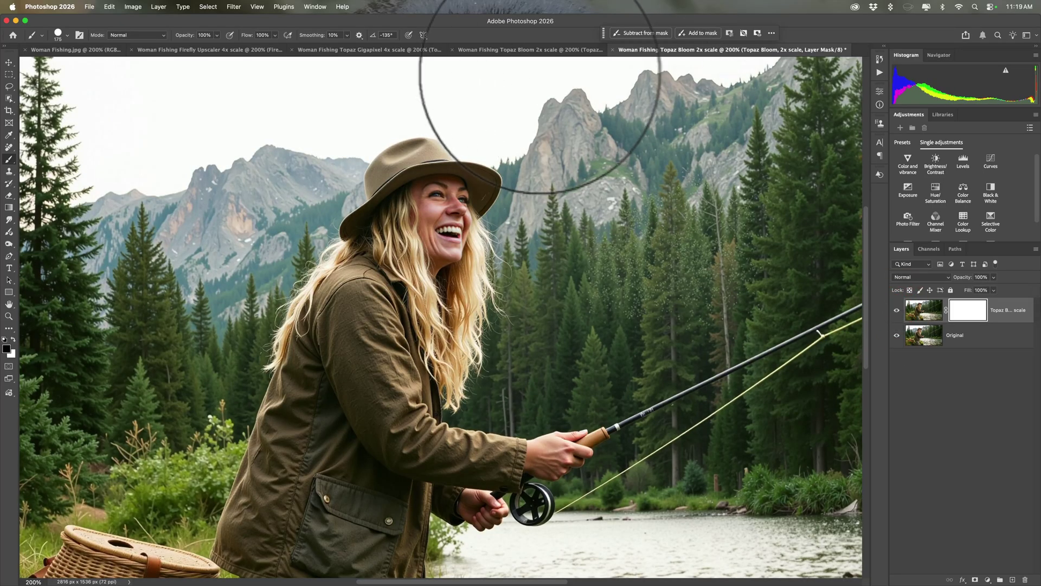
- View both Topaz Bloom 2x, Gigapixel 4x and Firefly 4x upscales, ending on Woman Fishing.jpg
left_click(526, 49)
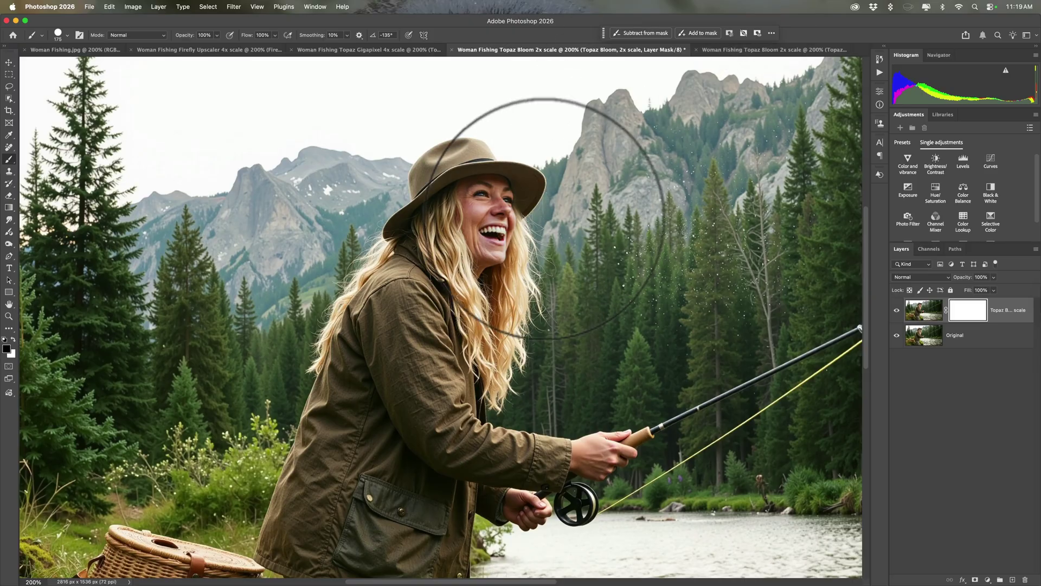
scroll(542, 220, "right", 3)
scroll(542, 220, "left", 3)
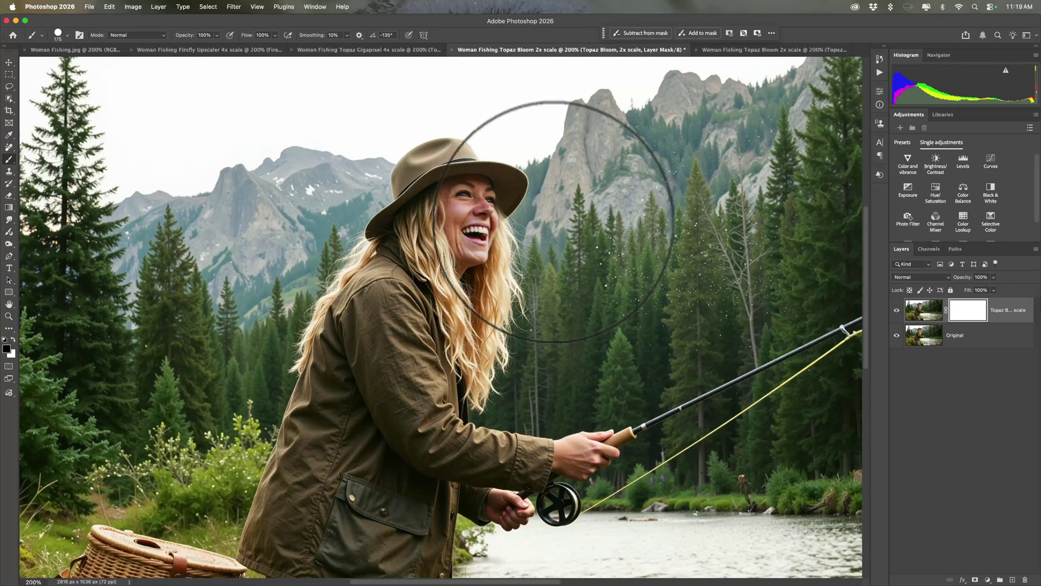
left_click(727, 48)
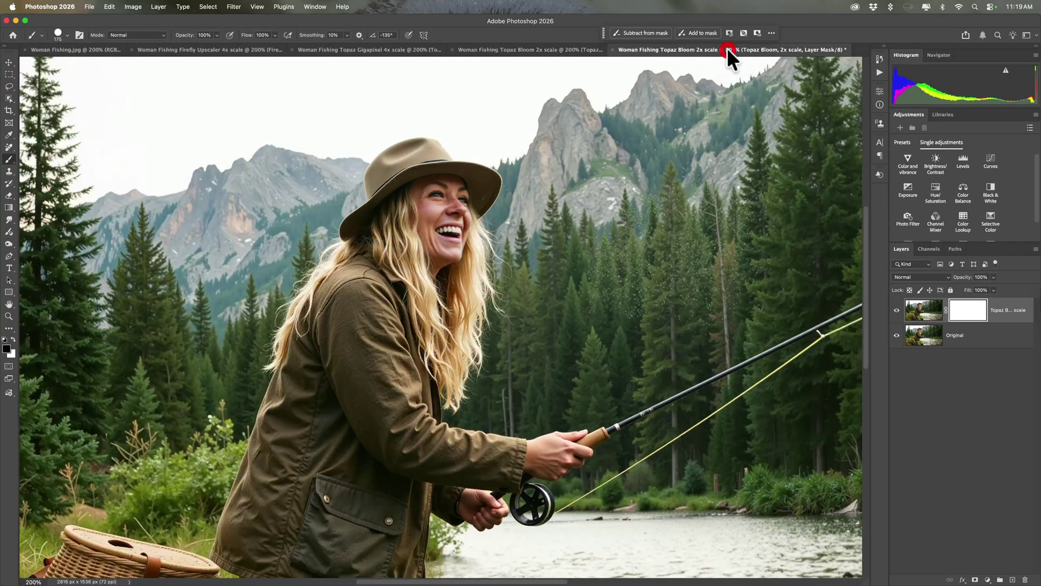
left_click(556, 50)
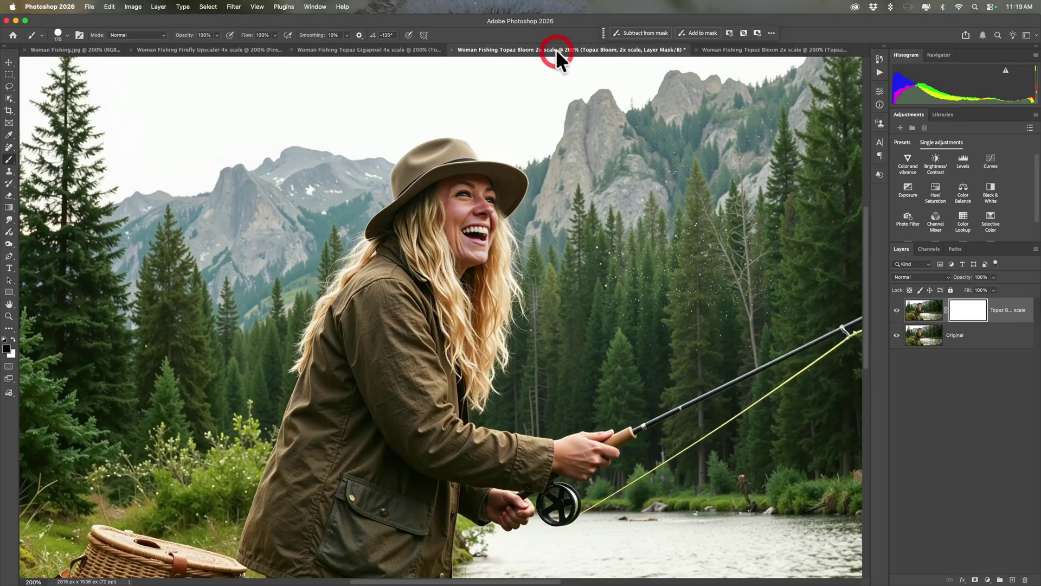
left_click(417, 47)
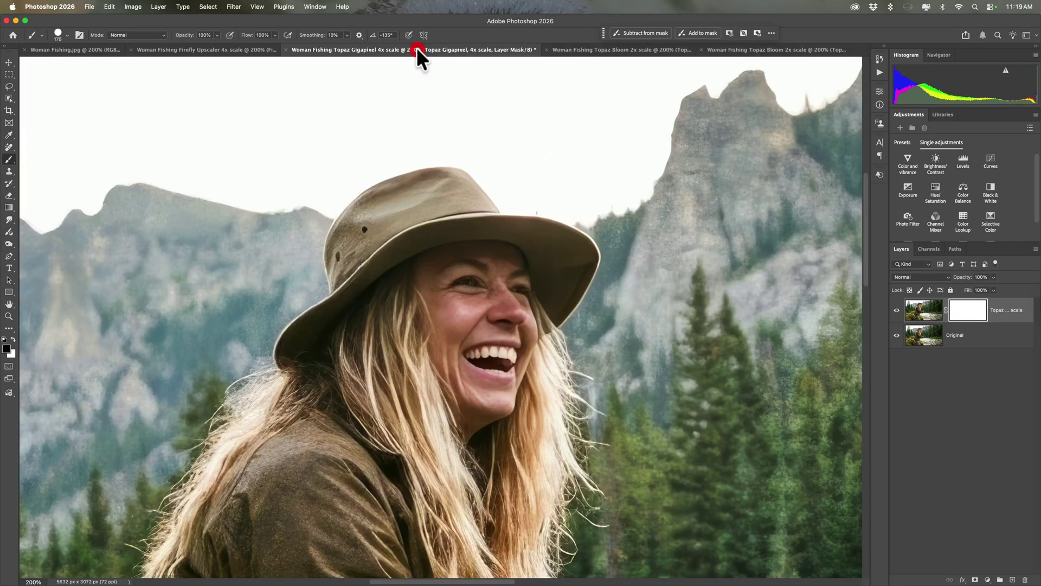
left_click(233, 49)
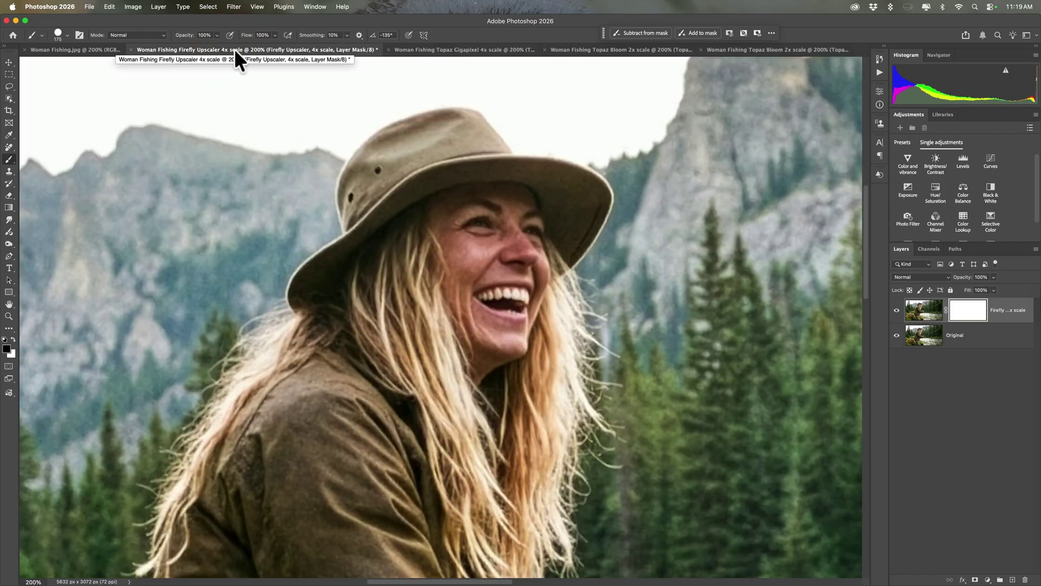
left_click(101, 50)
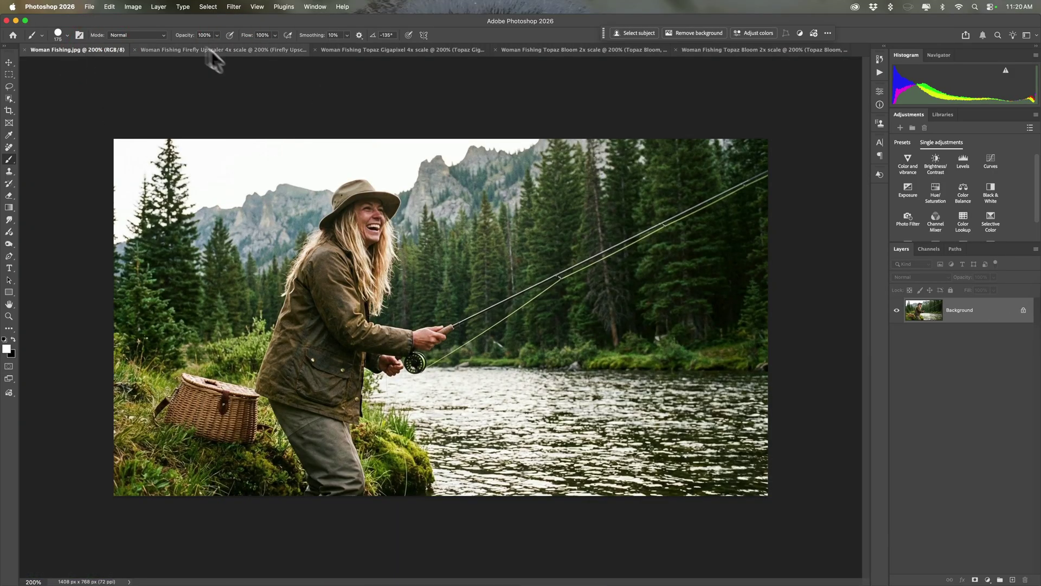
- Run Image > Generative Upscale with Topaz Bloom 2x at creativity 10 on the original
left_click(133, 6)
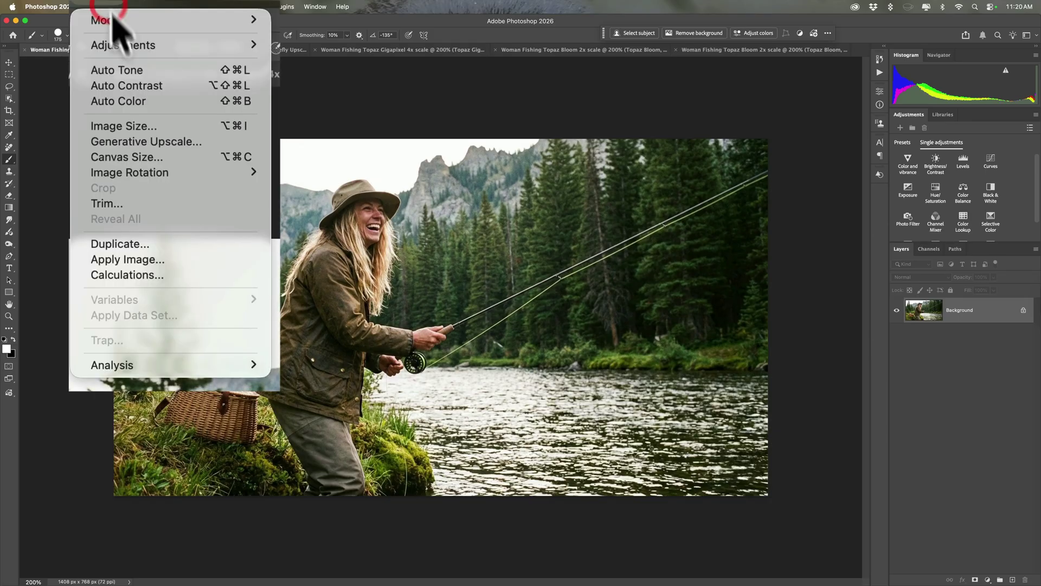
left_click(150, 142)
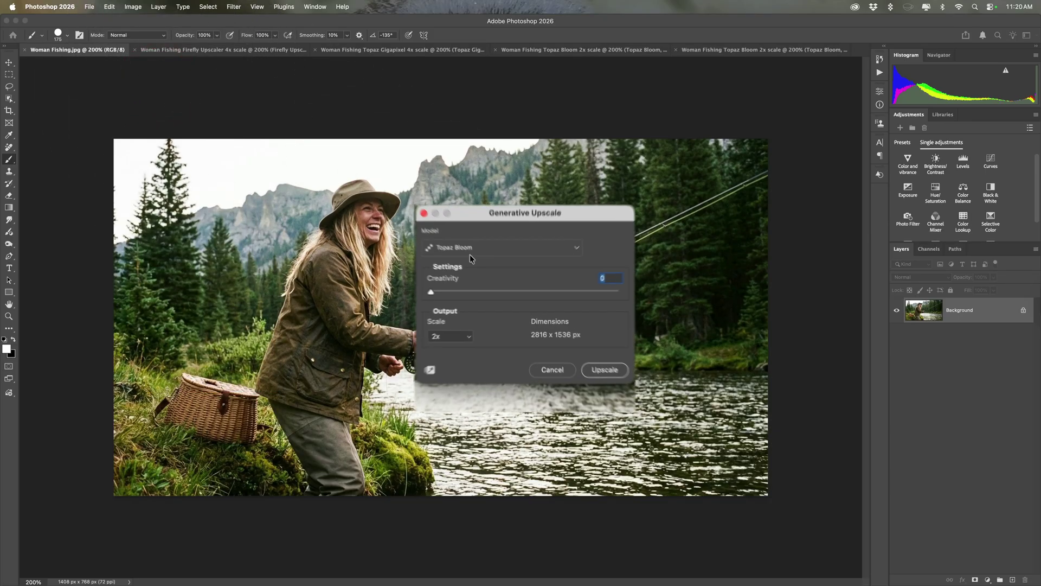
left_click_drag(386, 283, 666, 283)
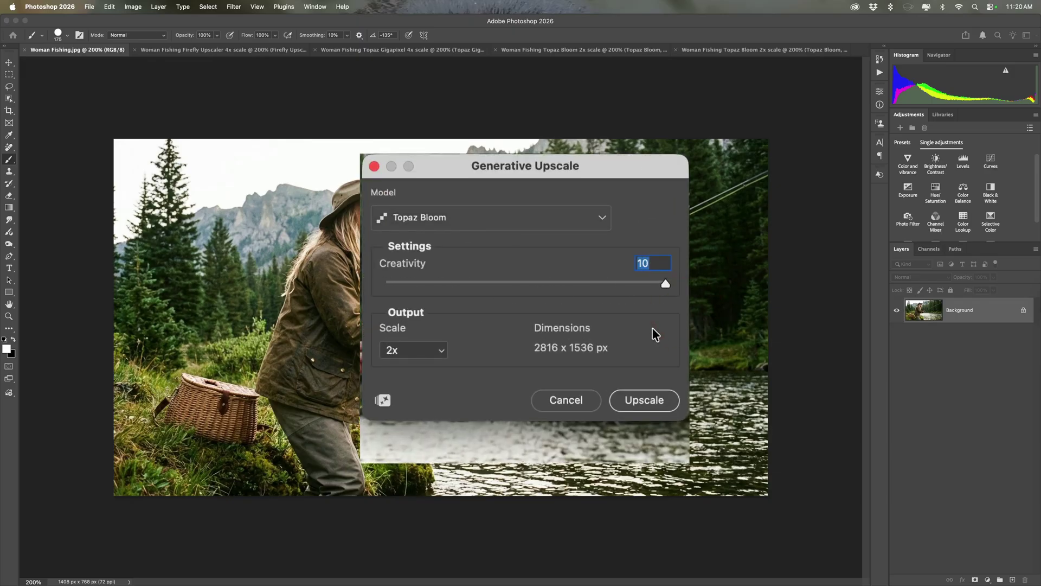
left_click(594, 355)
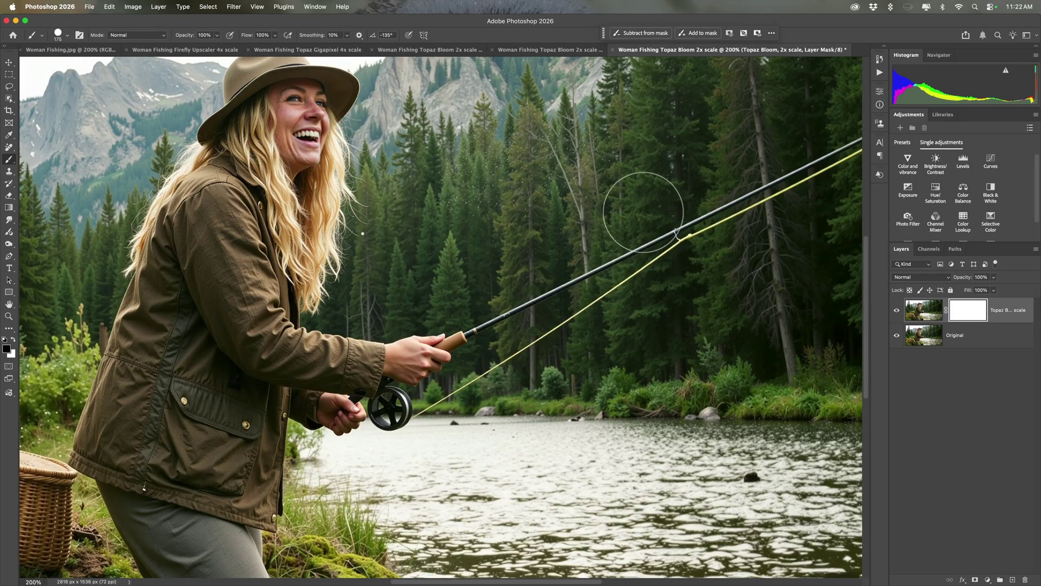
scroll(643, 213, "up", 5)
scroll(643, 214, "left", 3)
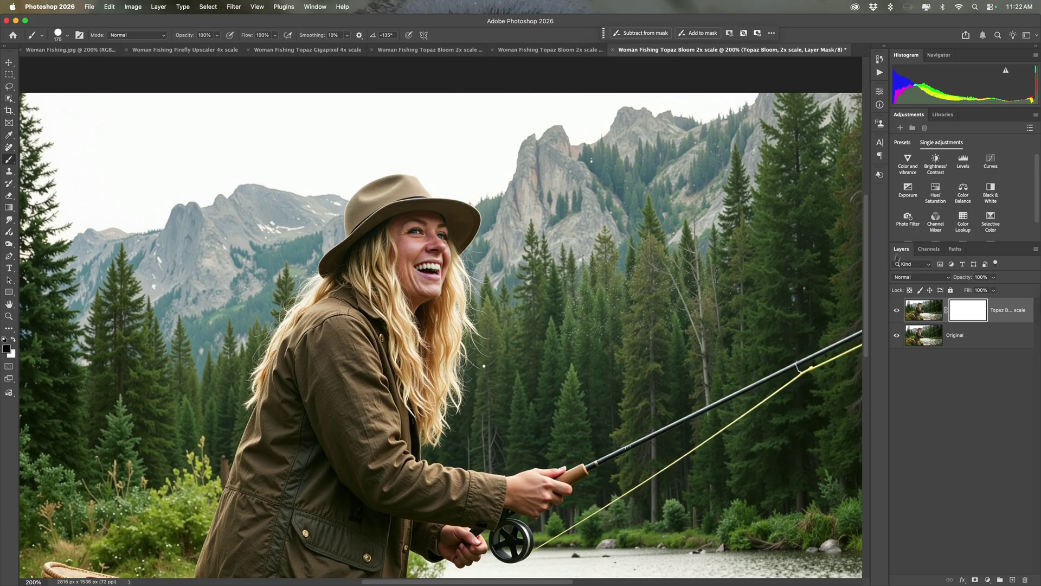
left_click(898, 311)
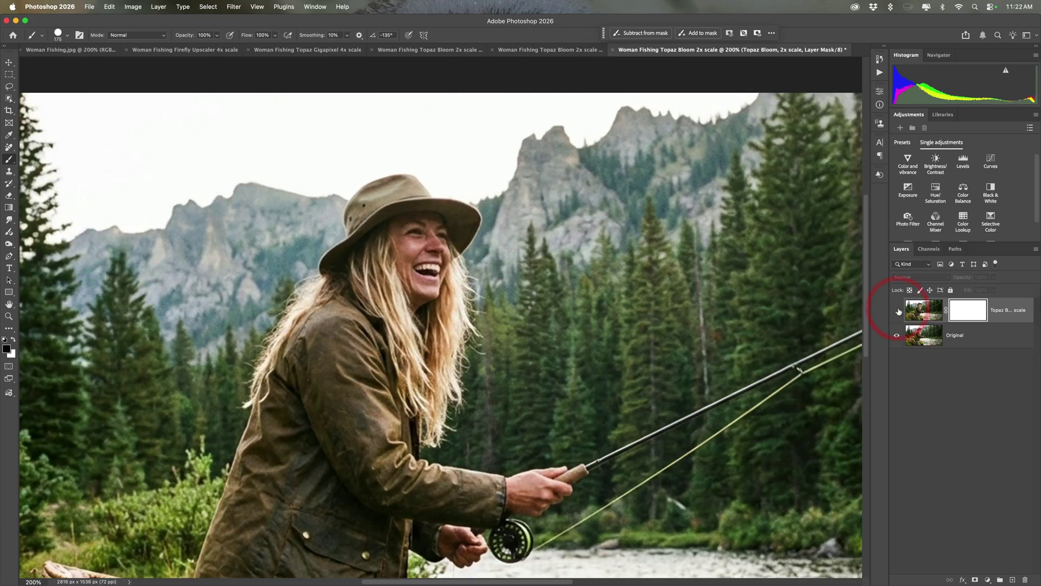
left_click(899, 310)
left_click(899, 311)
left_click(898, 311)
left_click(898, 311)
left_click(898, 311)
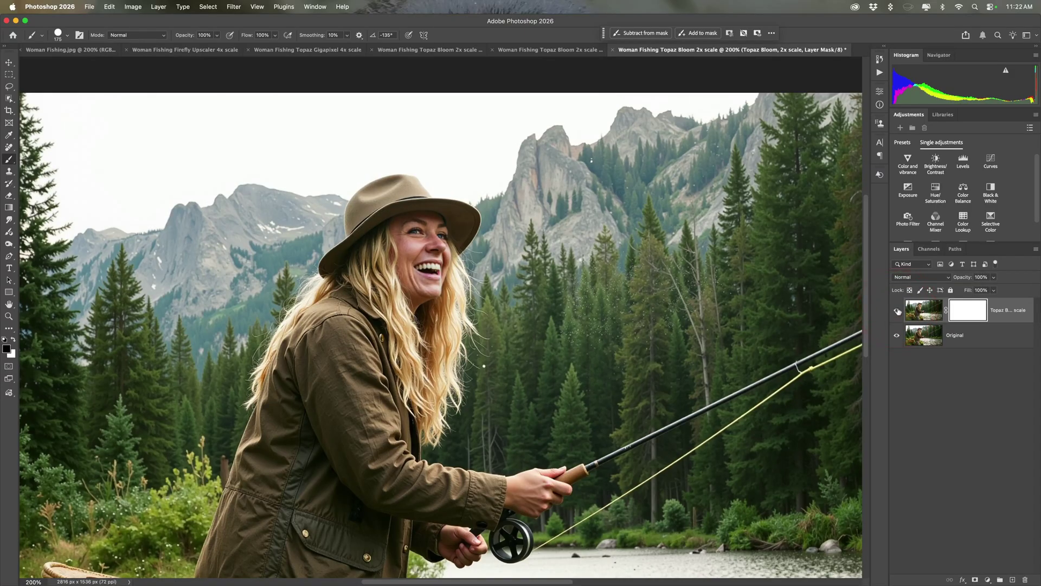
left_click(899, 311)
left_click(898, 311)
- Toggle the creativity-10 Bloom layer off and on, then paint a black dab on its mask
left_click(896, 311)
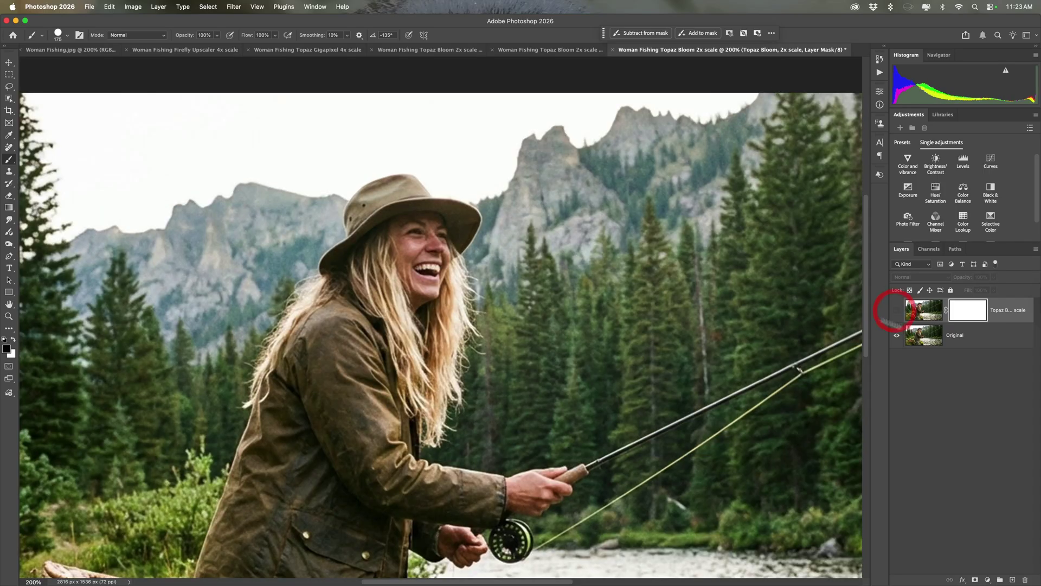
left_click(896, 311)
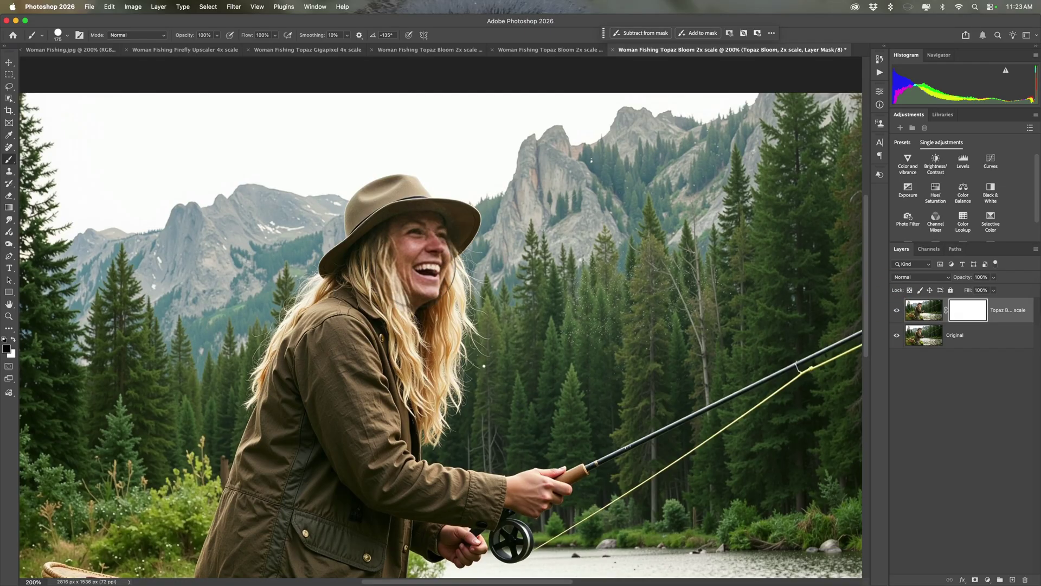
left_click(452, 290)
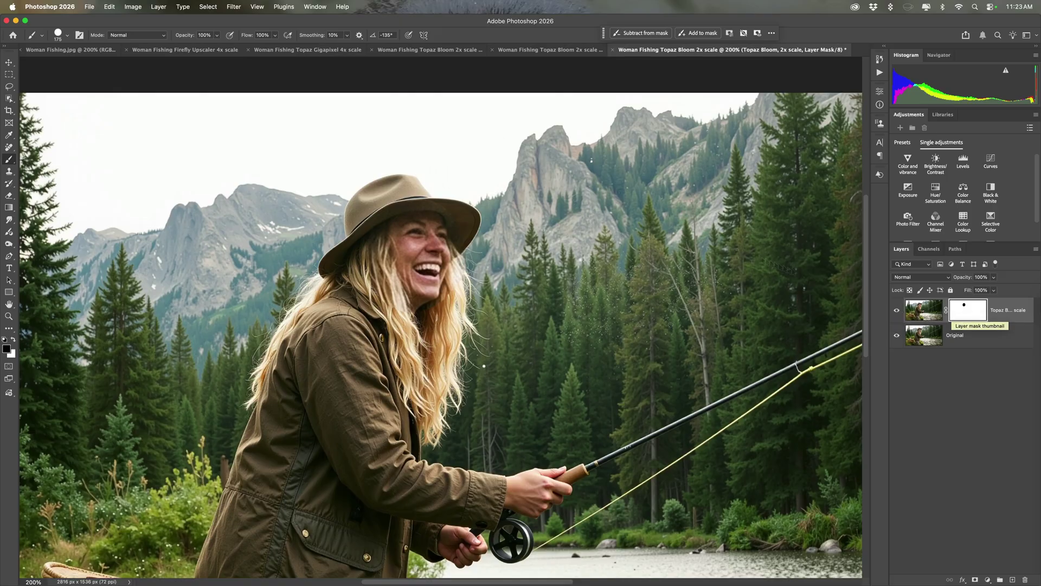
- Copy the 5632 px width from the Gigapixel 4x document's Image Size dialog without resizing
left_click(72, 49)
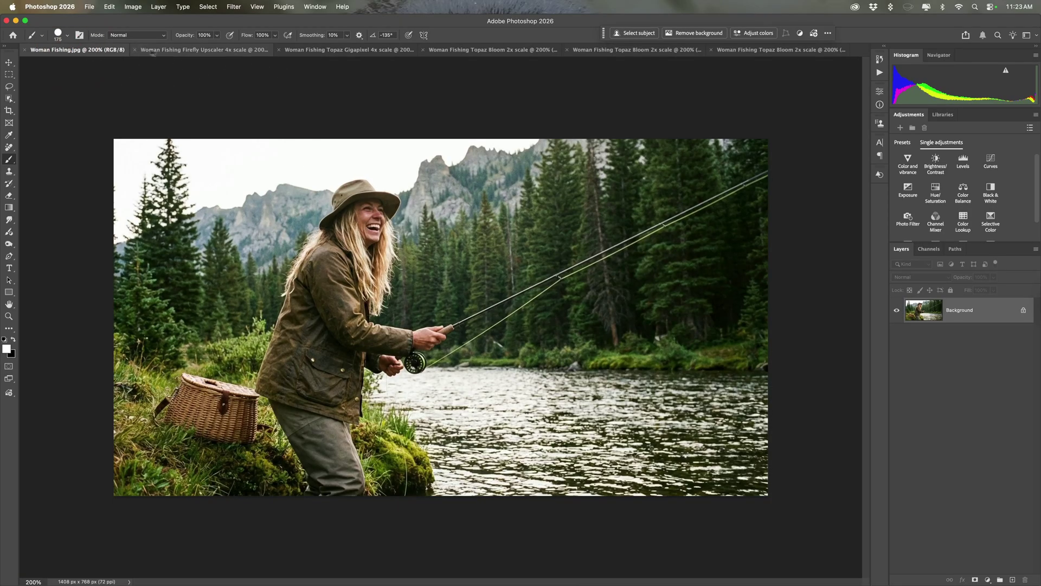
left_click(345, 53)
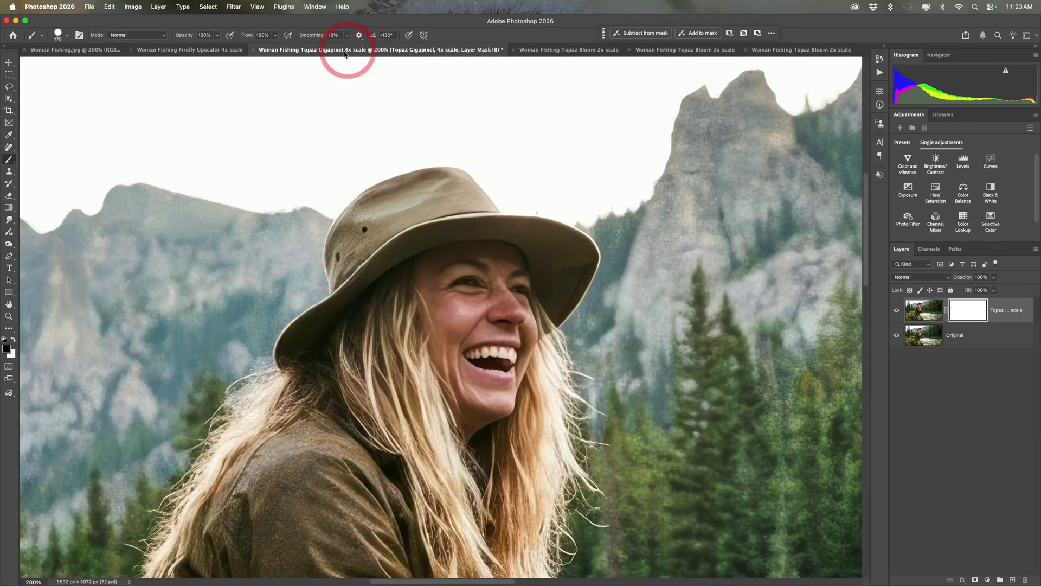
left_click(134, 7)
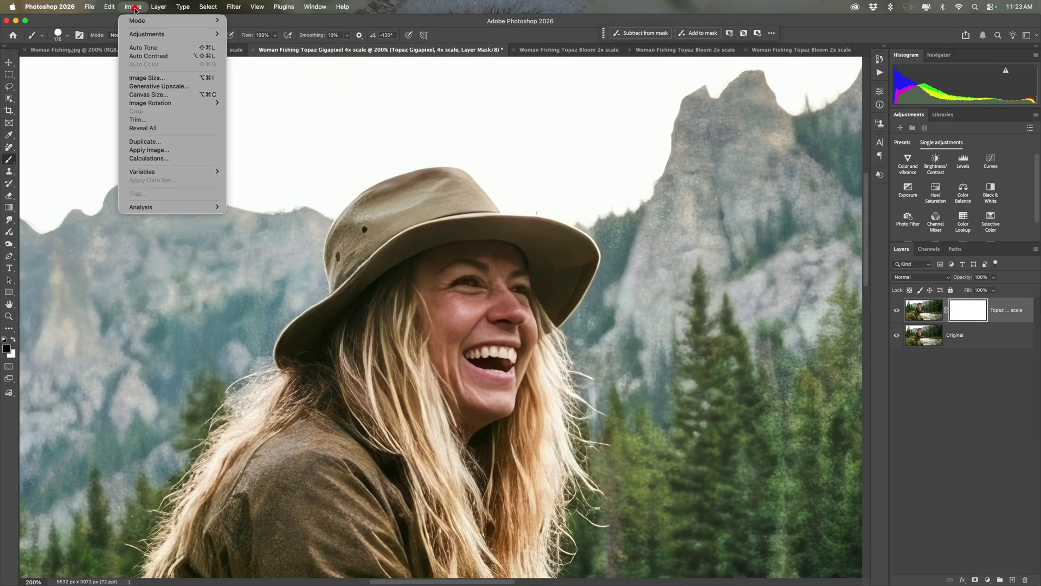
left_click(147, 79)
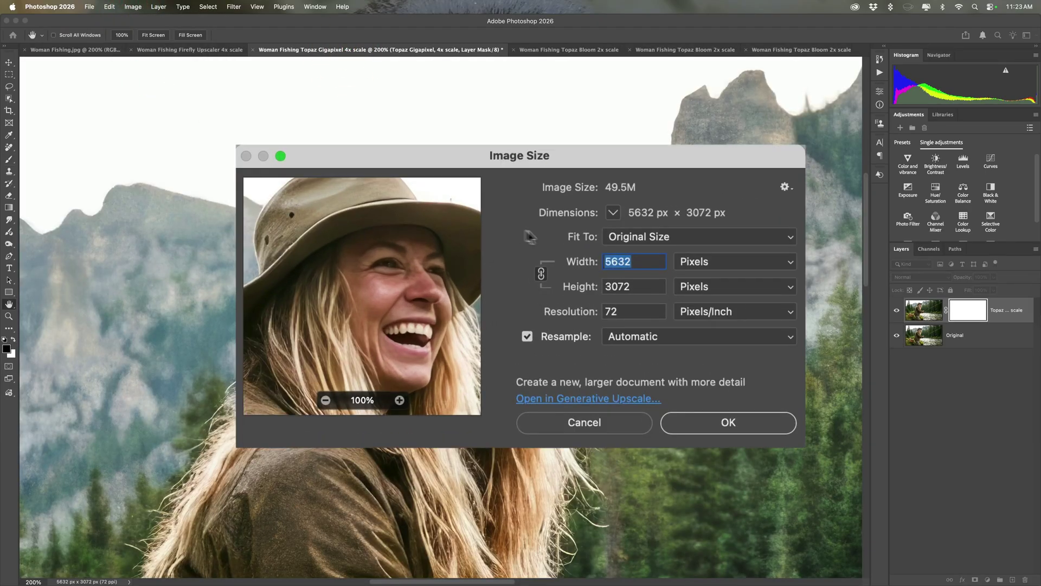
left_click(582, 258)
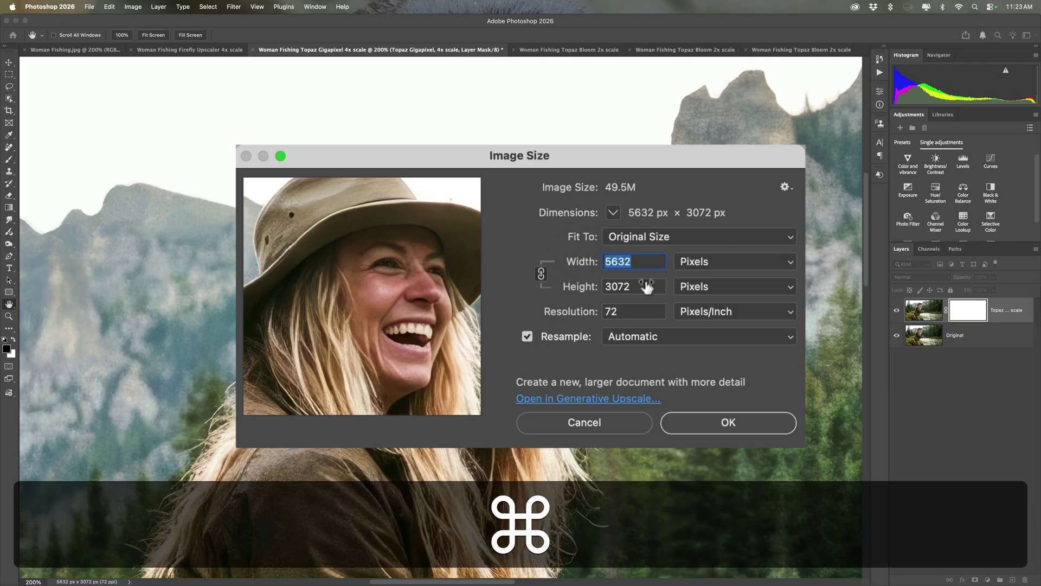
key("super+c")
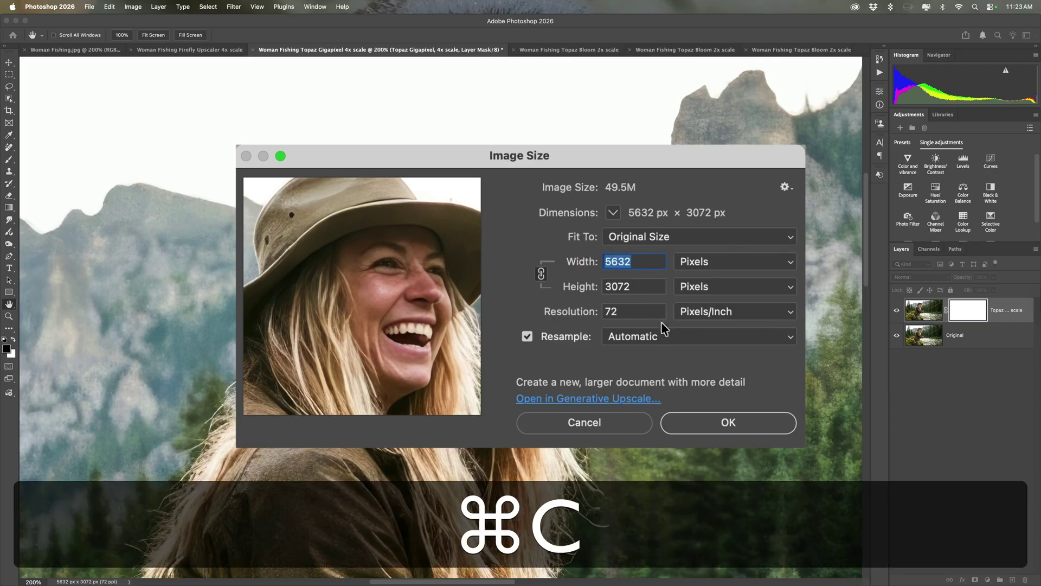
left_click(614, 429)
key("b")
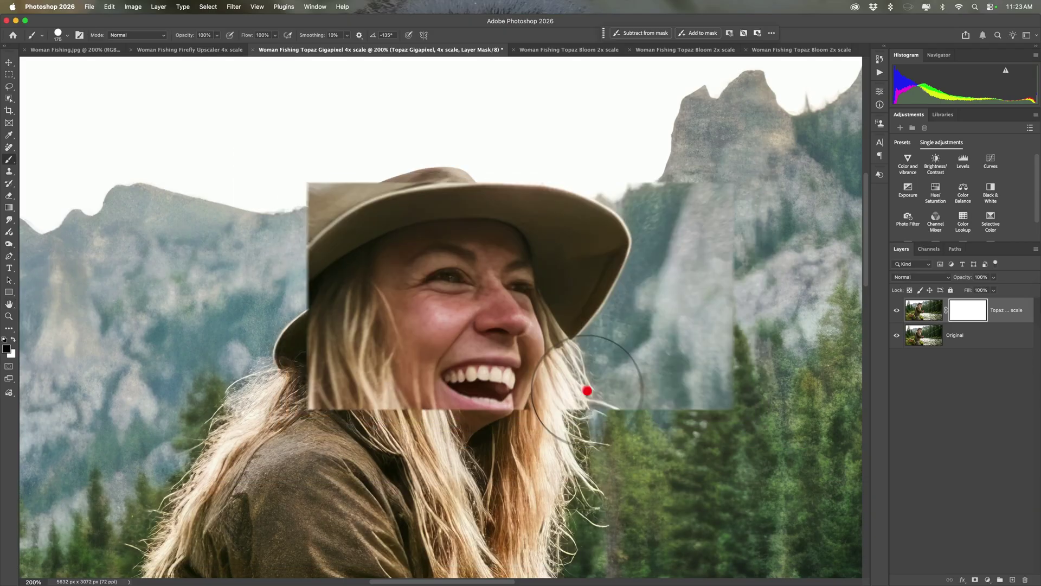
- Resize Woman Fishing.jpg via Image Size to width 5632, giving 5632 × 3072 px
left_click(87, 52)
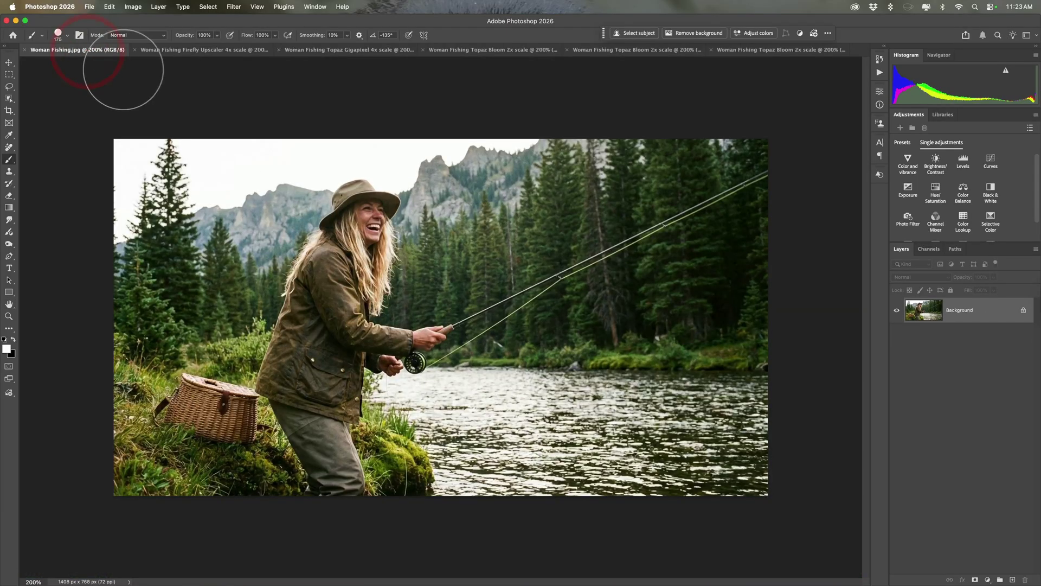
left_click(110, 7)
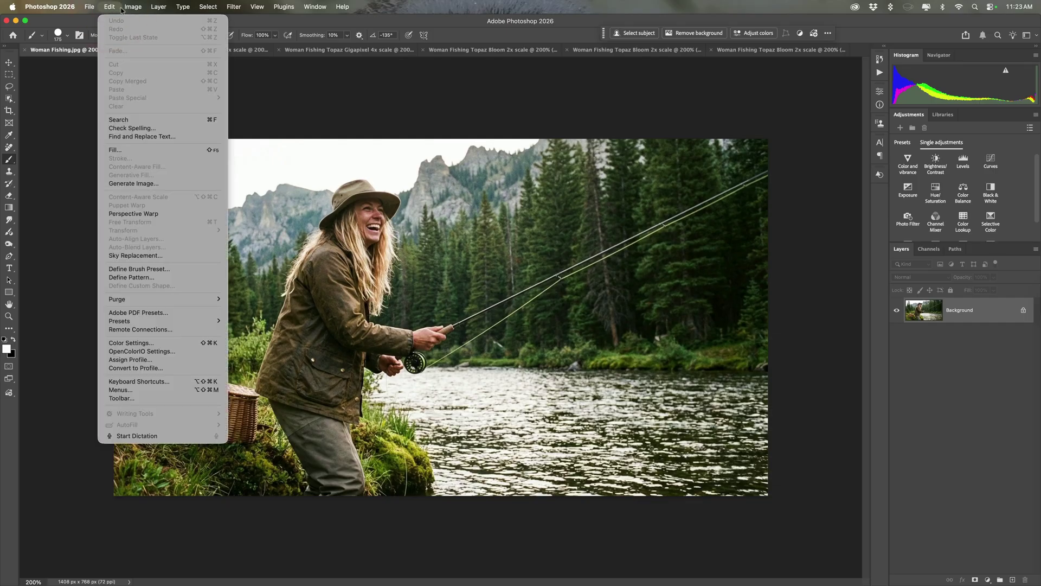
mouse_move(132, 7)
left_click(141, 78)
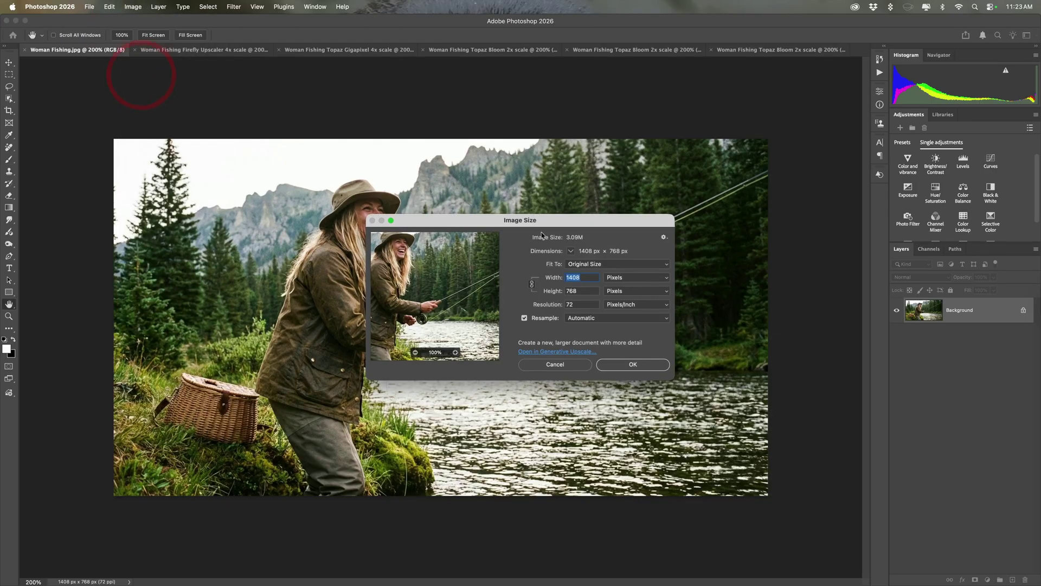
key("super+v")
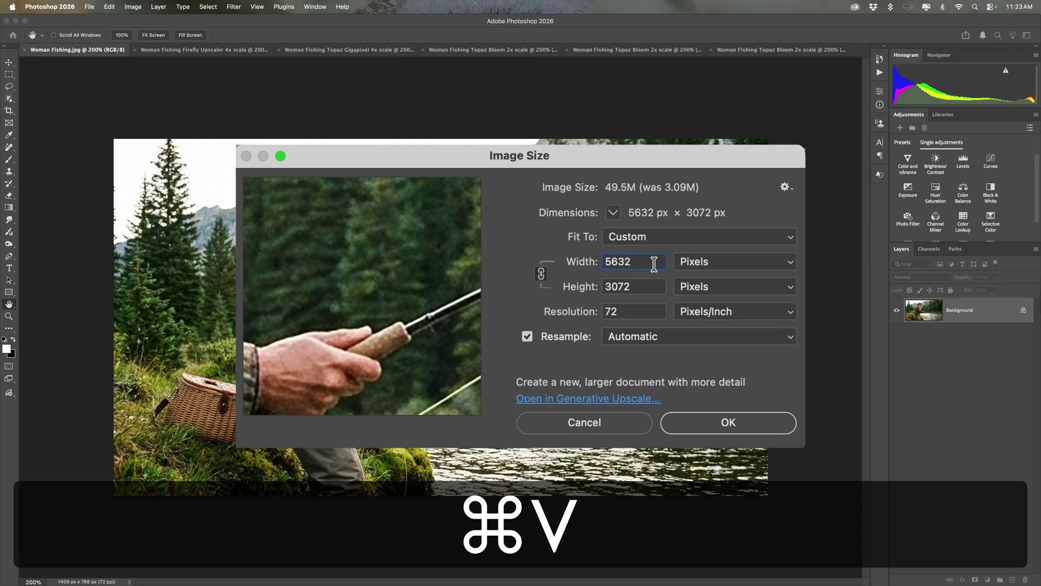
left_click(731, 423)
key("b")
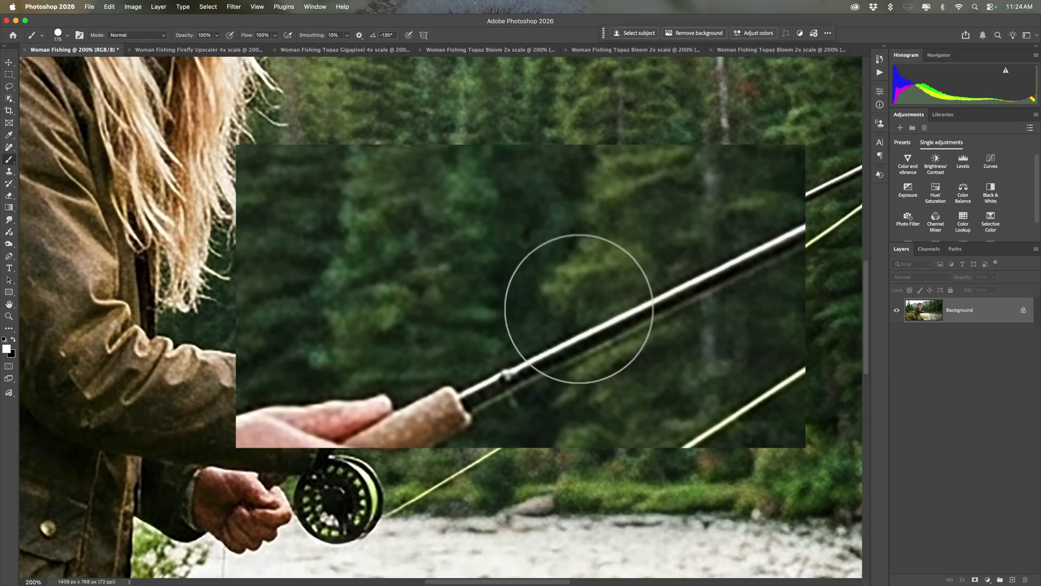
scroll(496, 239, "up", 10)
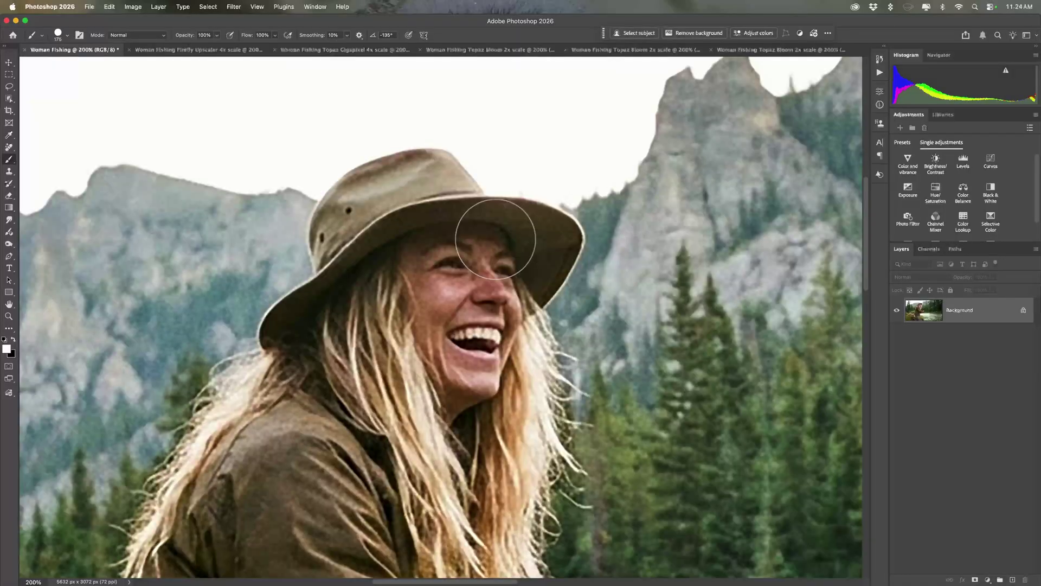